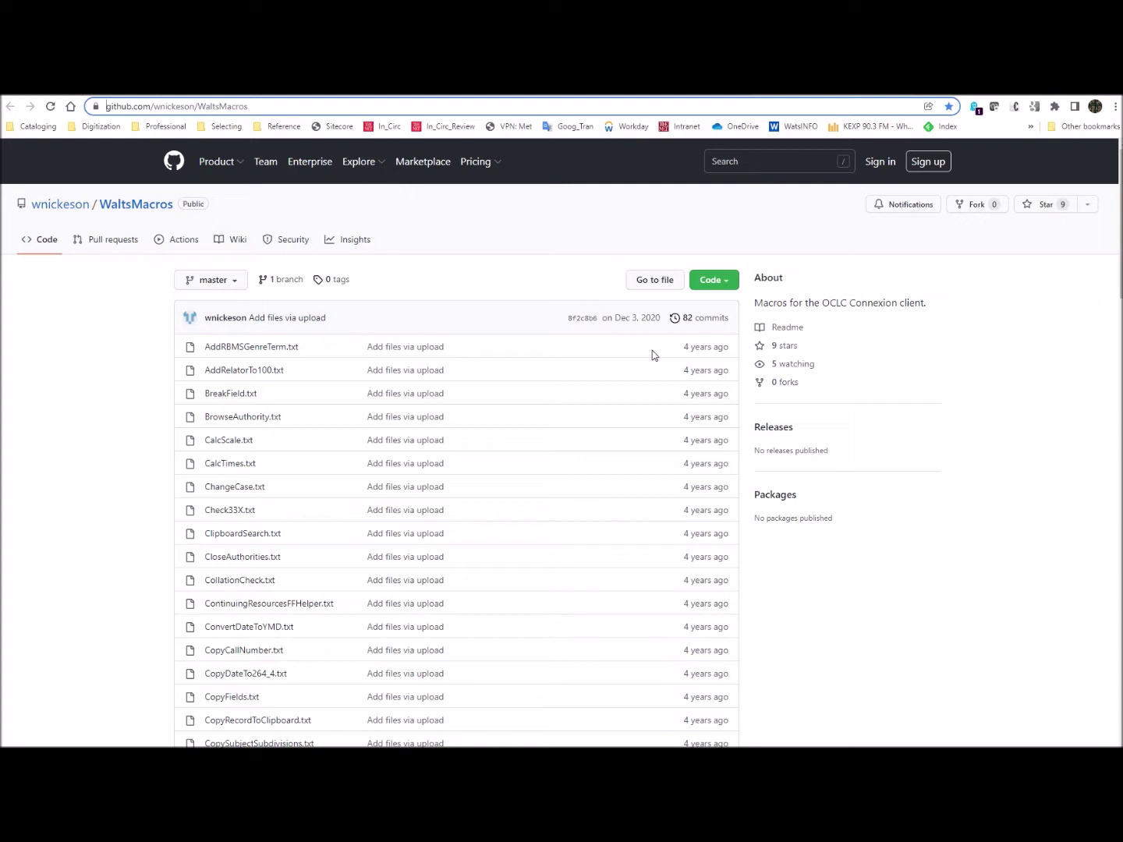
# Find the Essentials.mbk macro book in the WaltsMacros repository's file list and download it
pyautogui.click(265, 107)
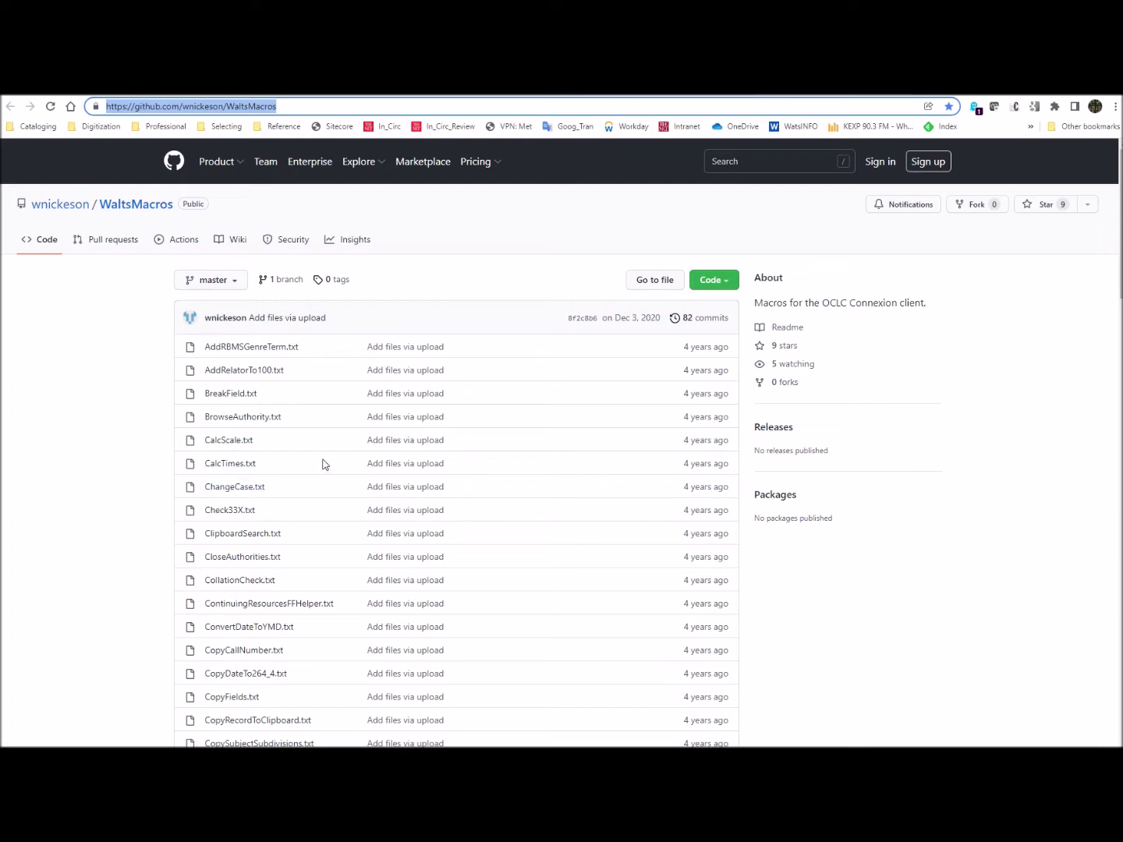
pyautogui.scroll(-2, 305, 430)
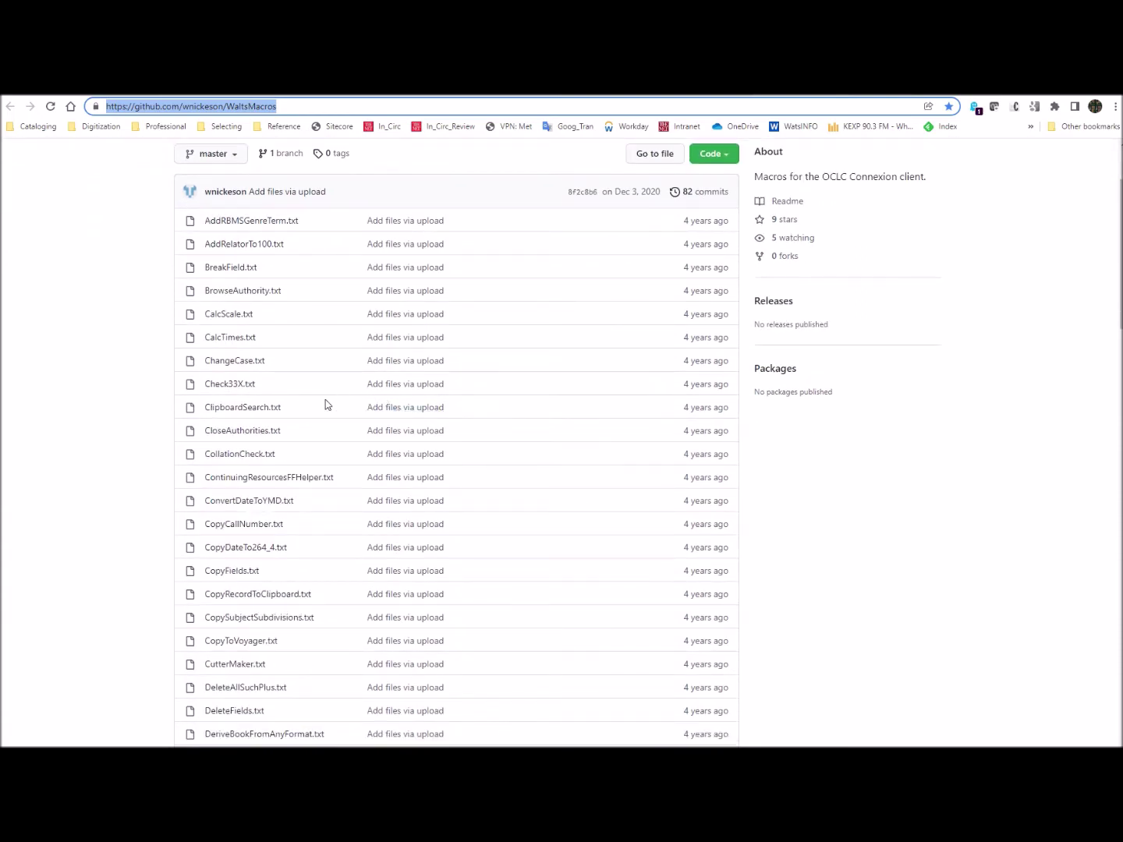
pyautogui.scroll(-1, 320, 405)
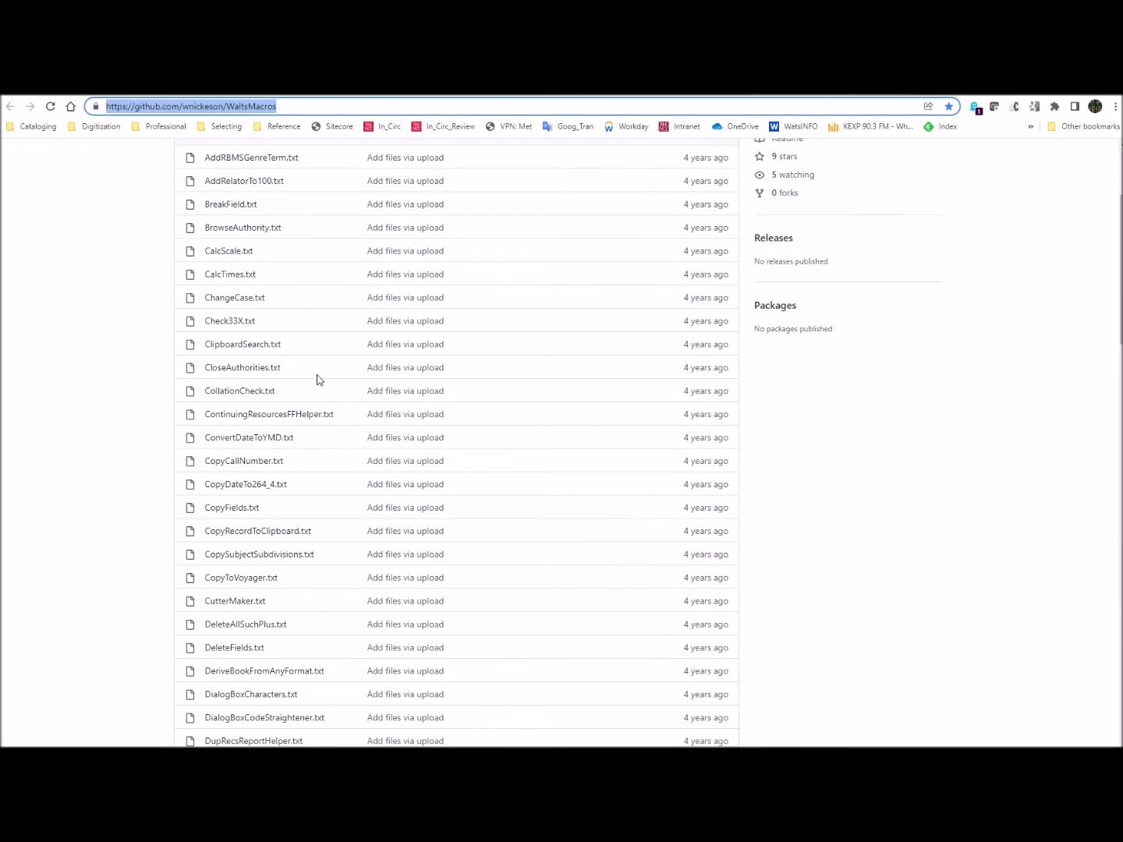
pyautogui.scroll(3, 311, 327)
pyautogui.scroll(-2, 304, 336)
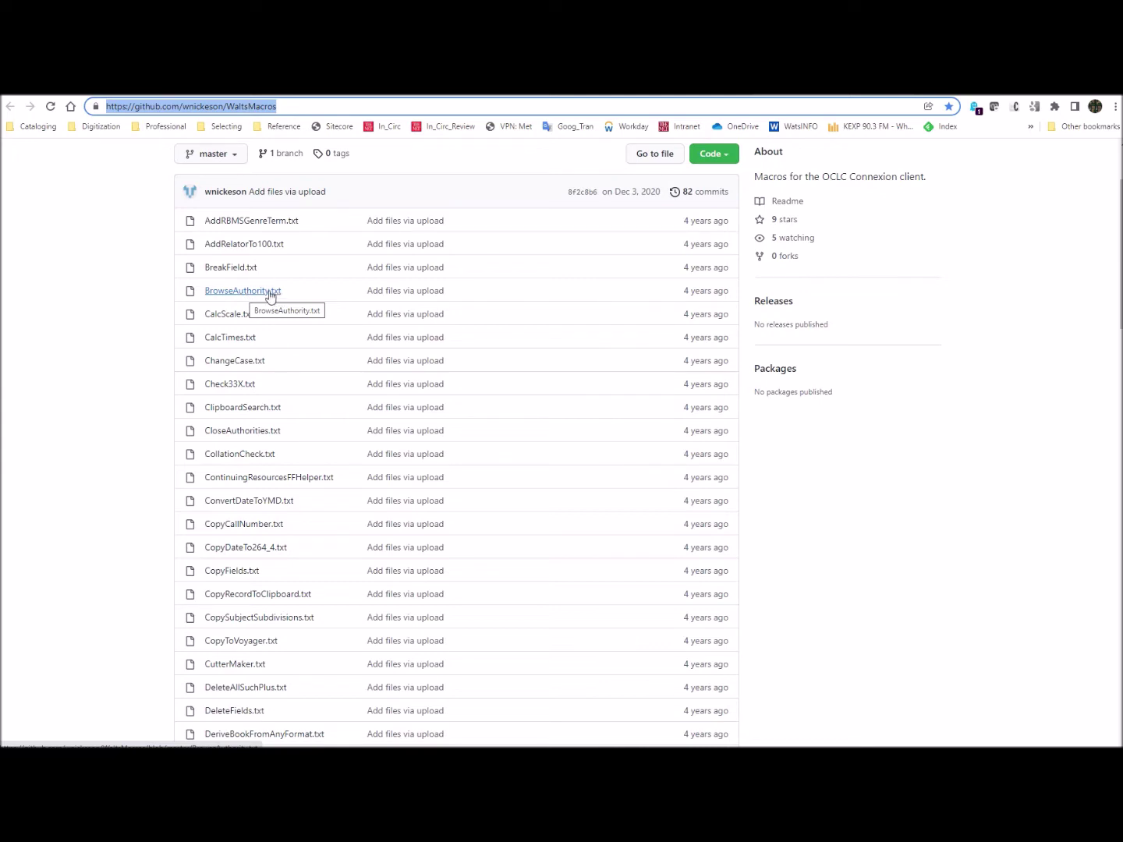
pyautogui.scroll(-1, 250, 306)
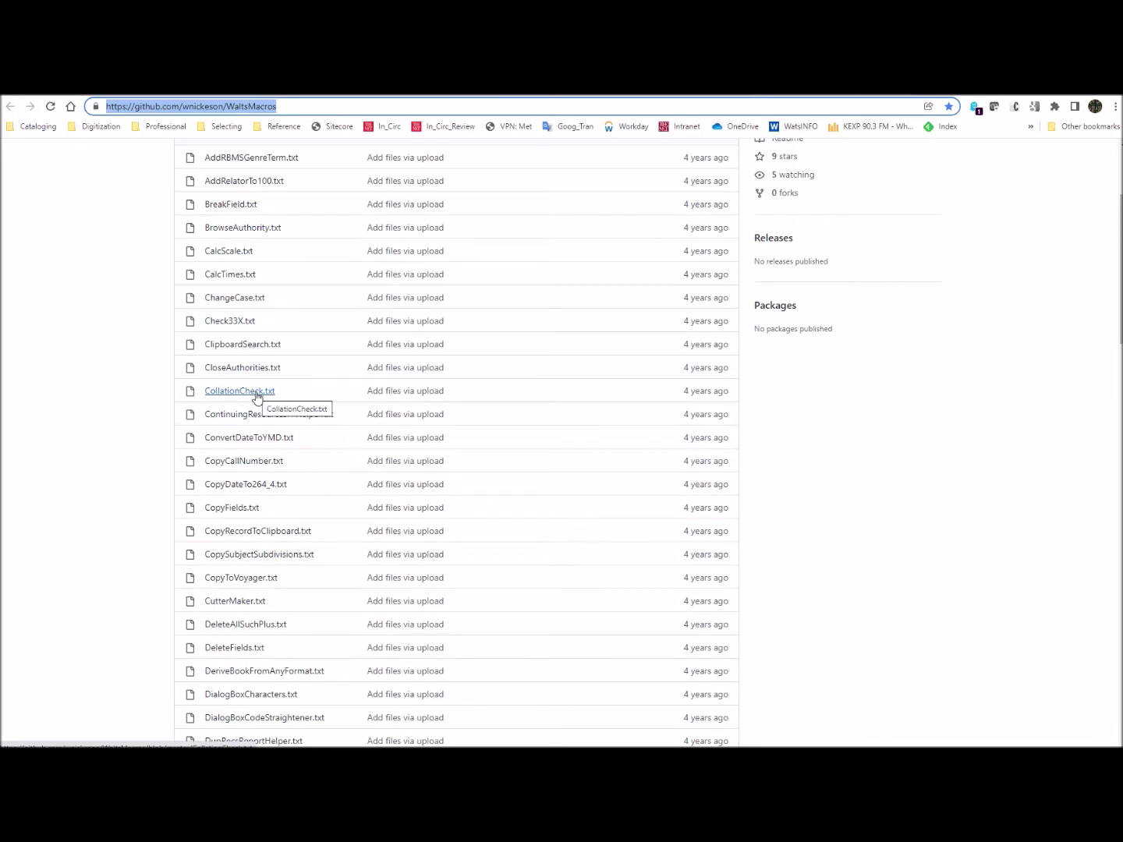
pyautogui.scroll(-2, 256, 397)
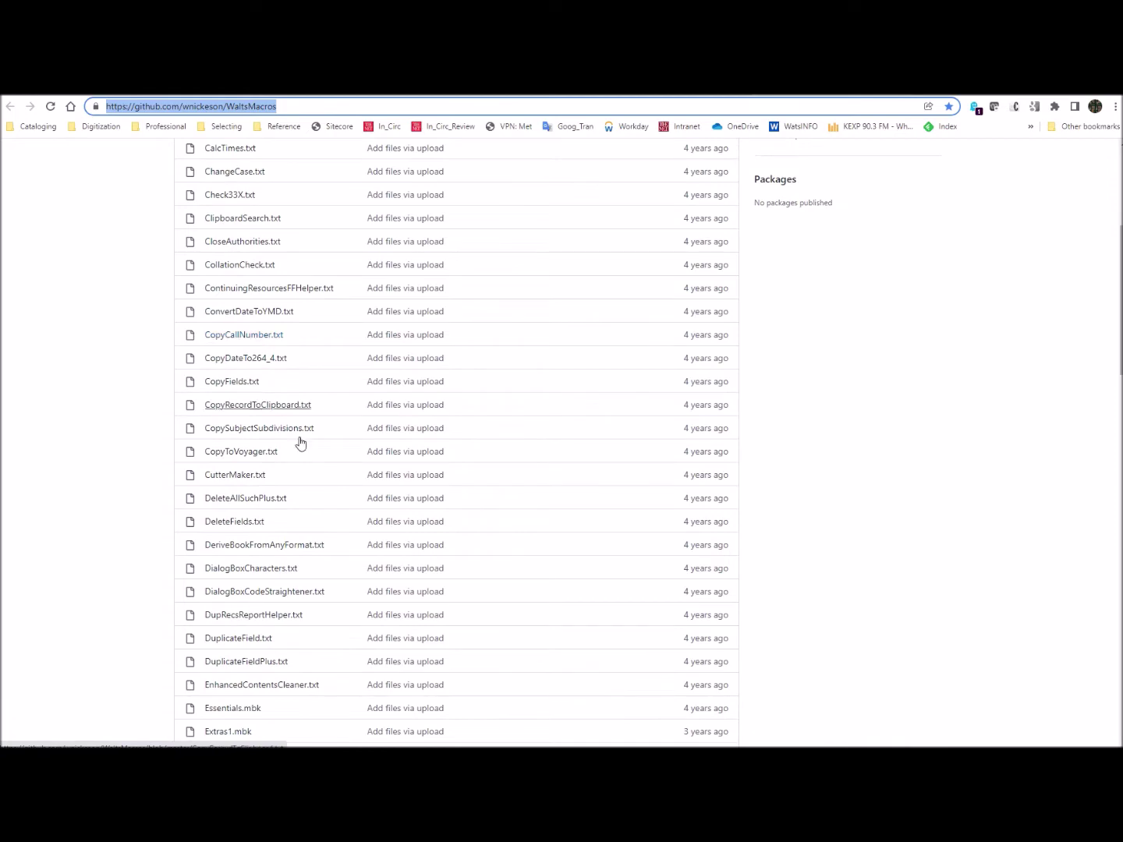
pyautogui.scroll(-4, 265, 448)
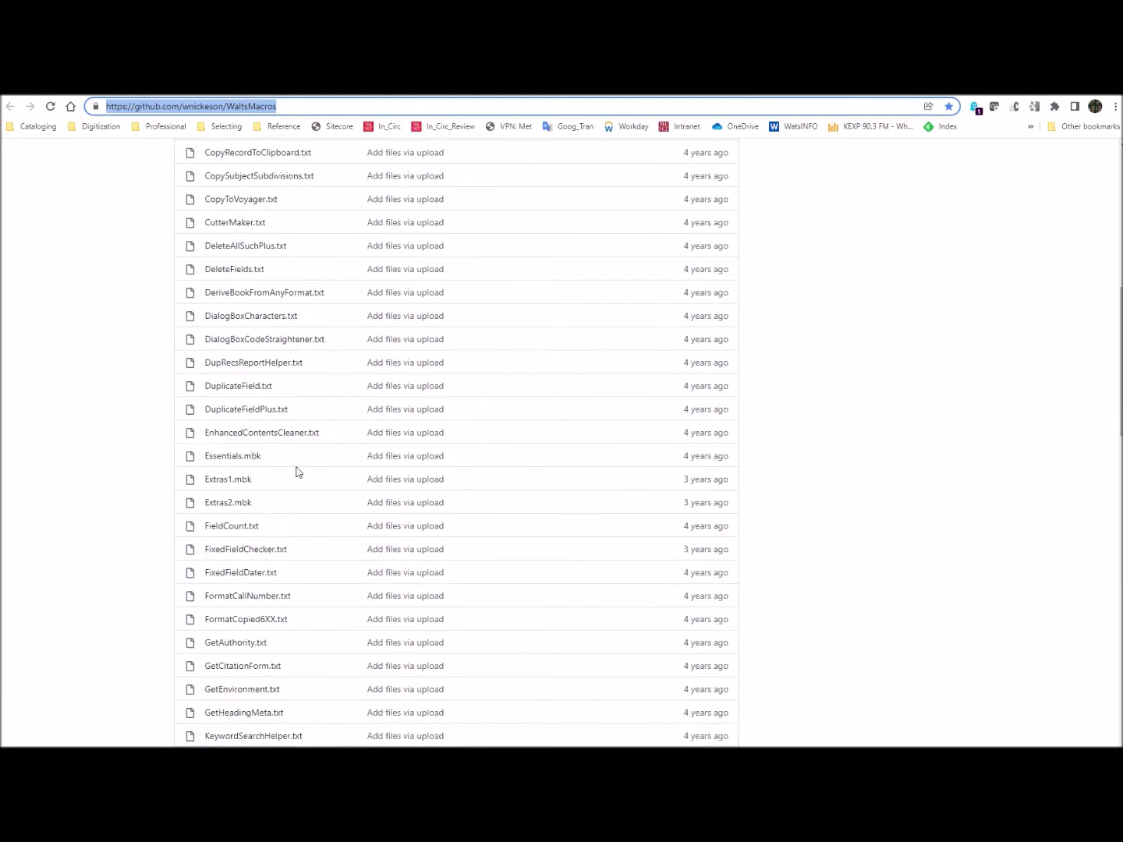
pyautogui.click(245, 461)
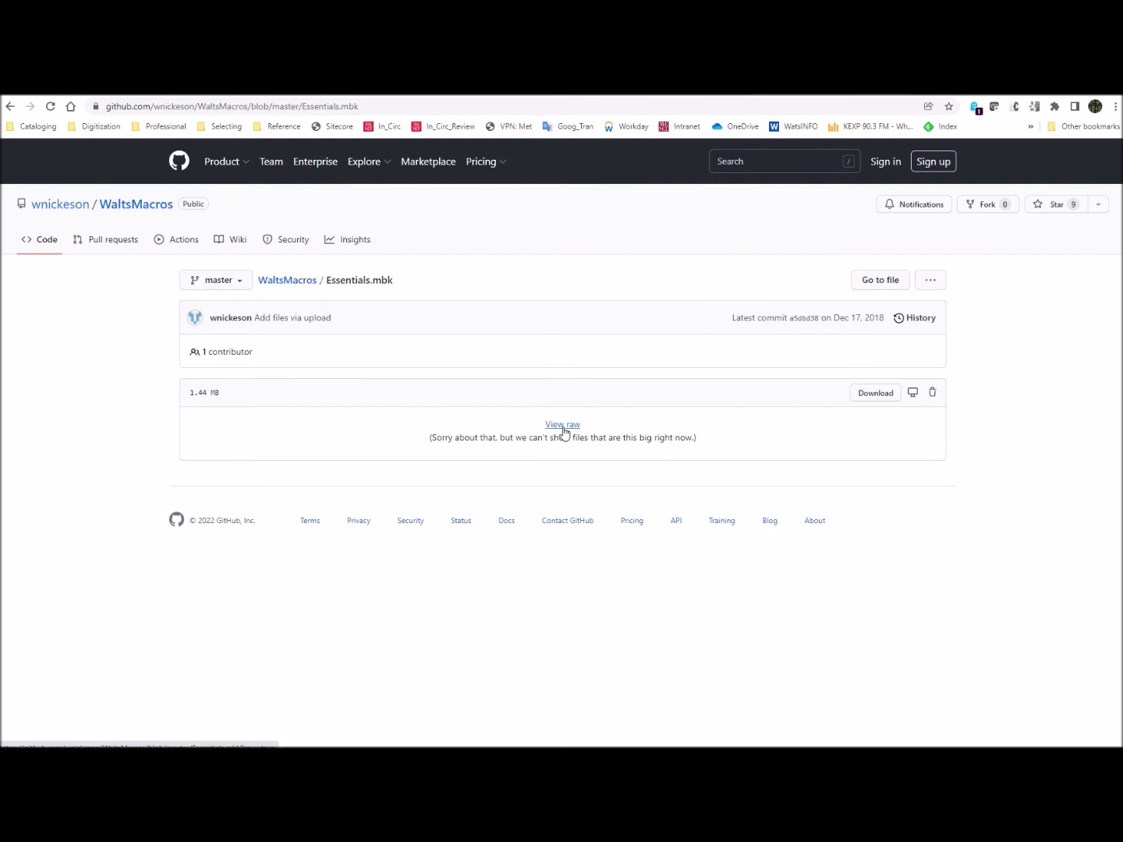
pyautogui.click(561, 430)
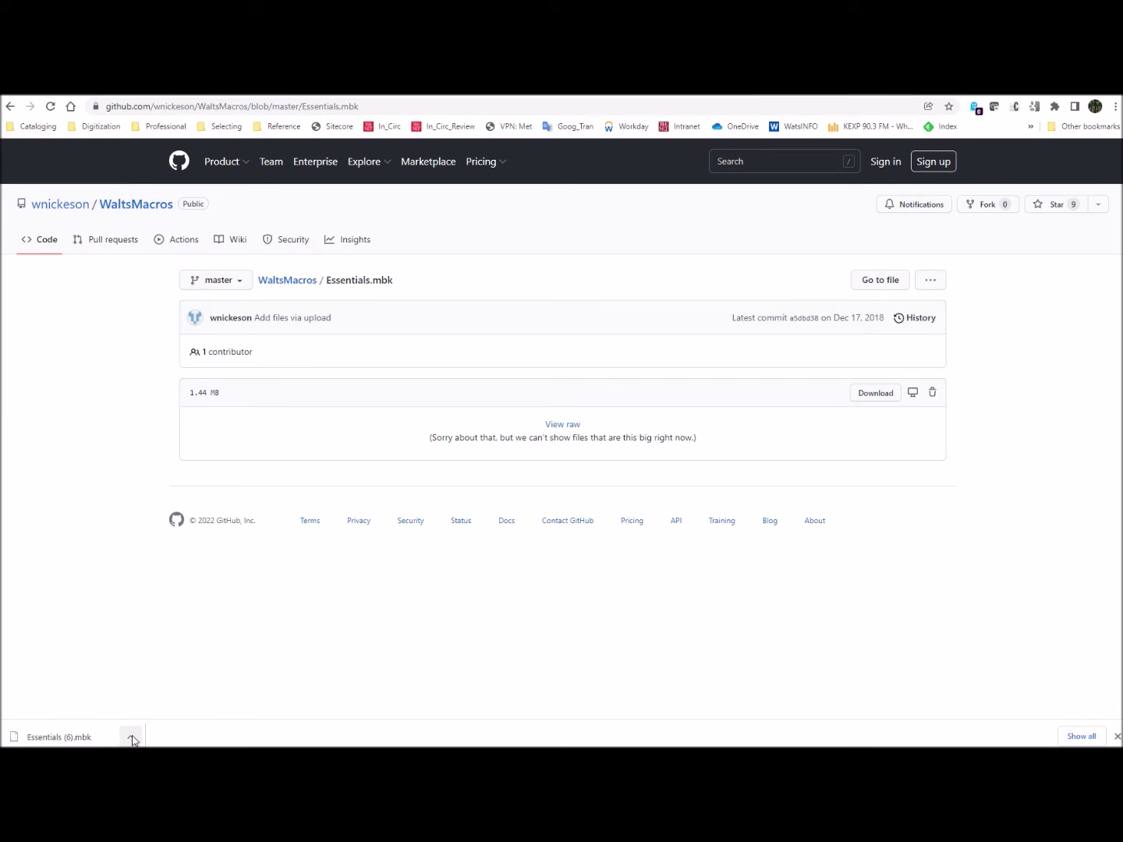
# Show the downloaded Essentials macro book in its folder and shift the file window aside
pyautogui.click(132, 740)
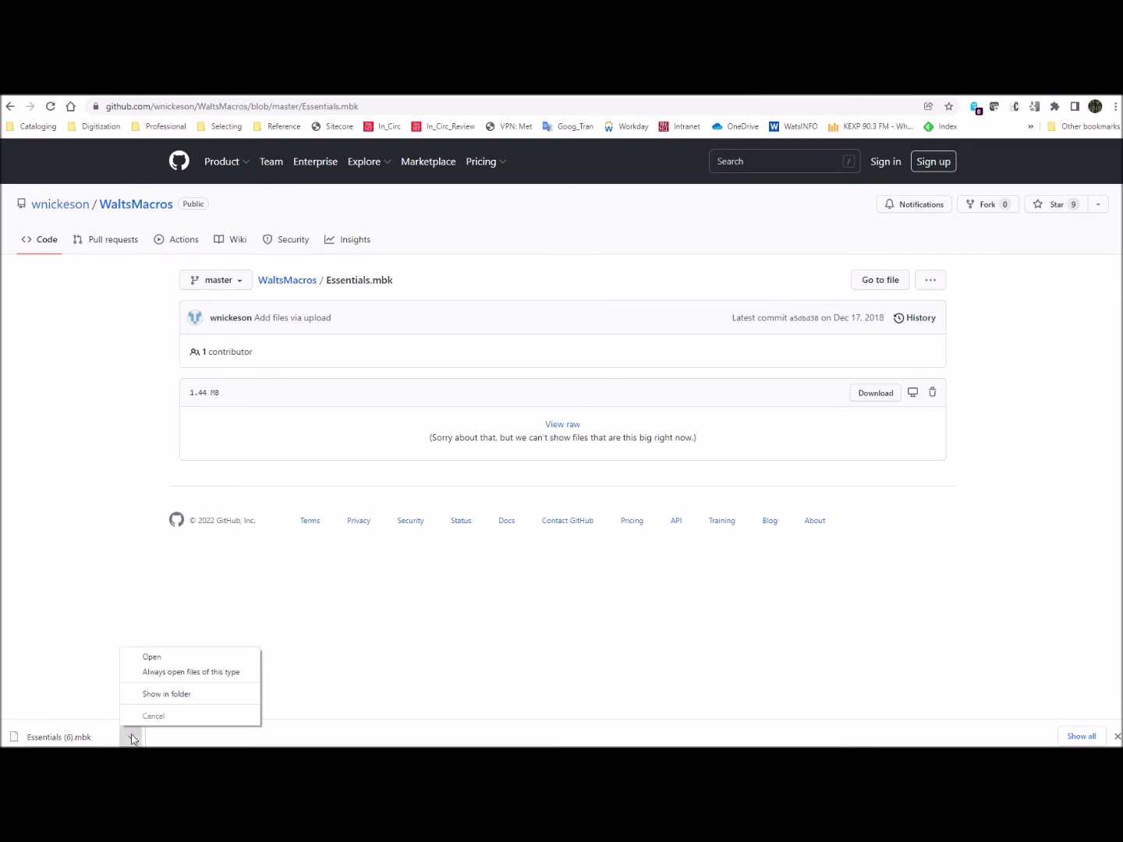
pyautogui.click(166, 692)
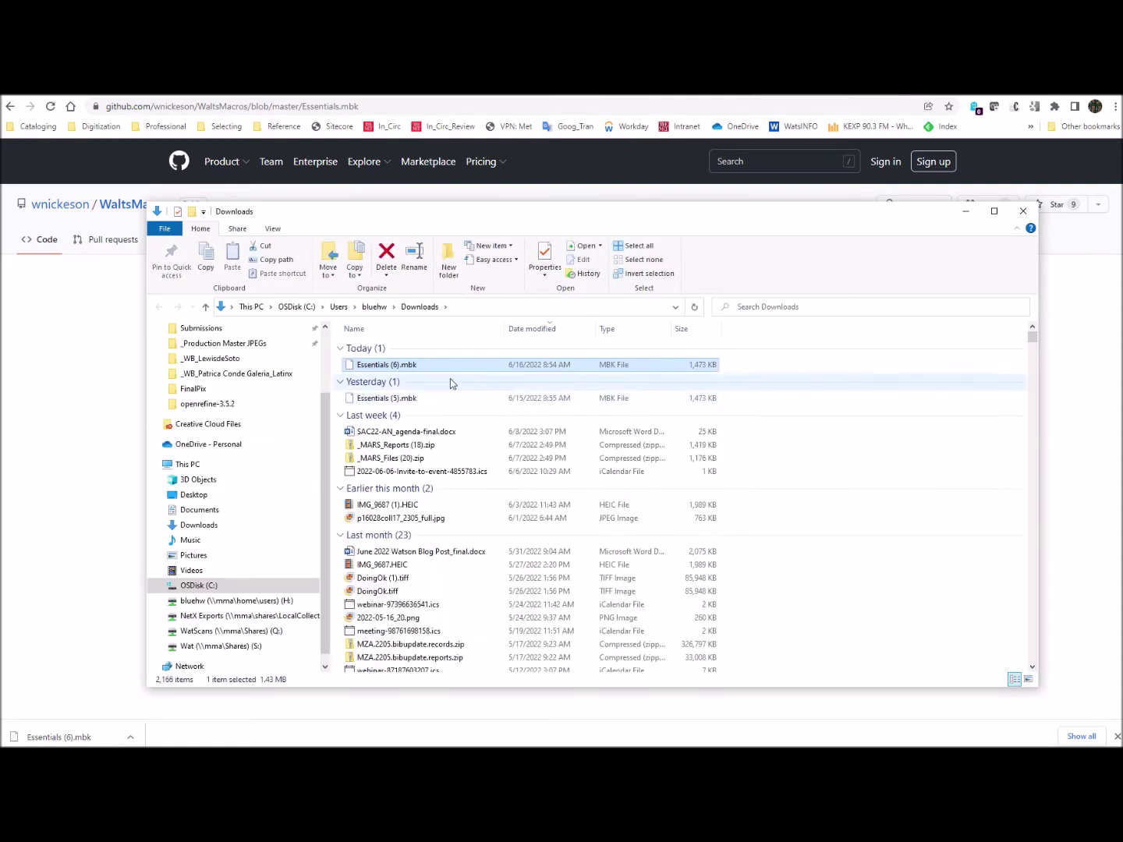
pyautogui.moveTo(504, 220); pyautogui.dragTo(634, 202)
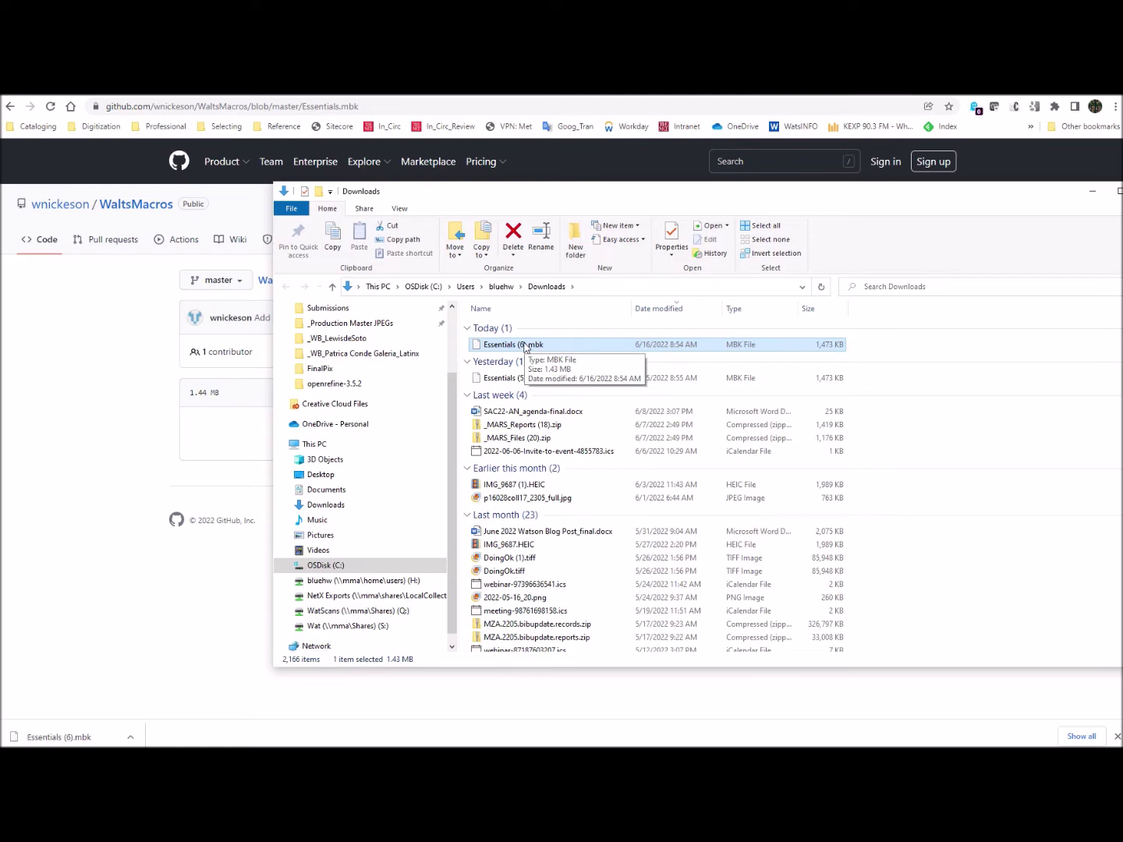
# In the other File Explorer window, open the Macros folder at C:\Program Files (x86)\OCLC\Connexion\Program\Macros
pyautogui.hotkey('alt', 'Tab')
pyautogui.hotkey('alt', 'Tab')
pyautogui.hotkey('alt', 'Tab')
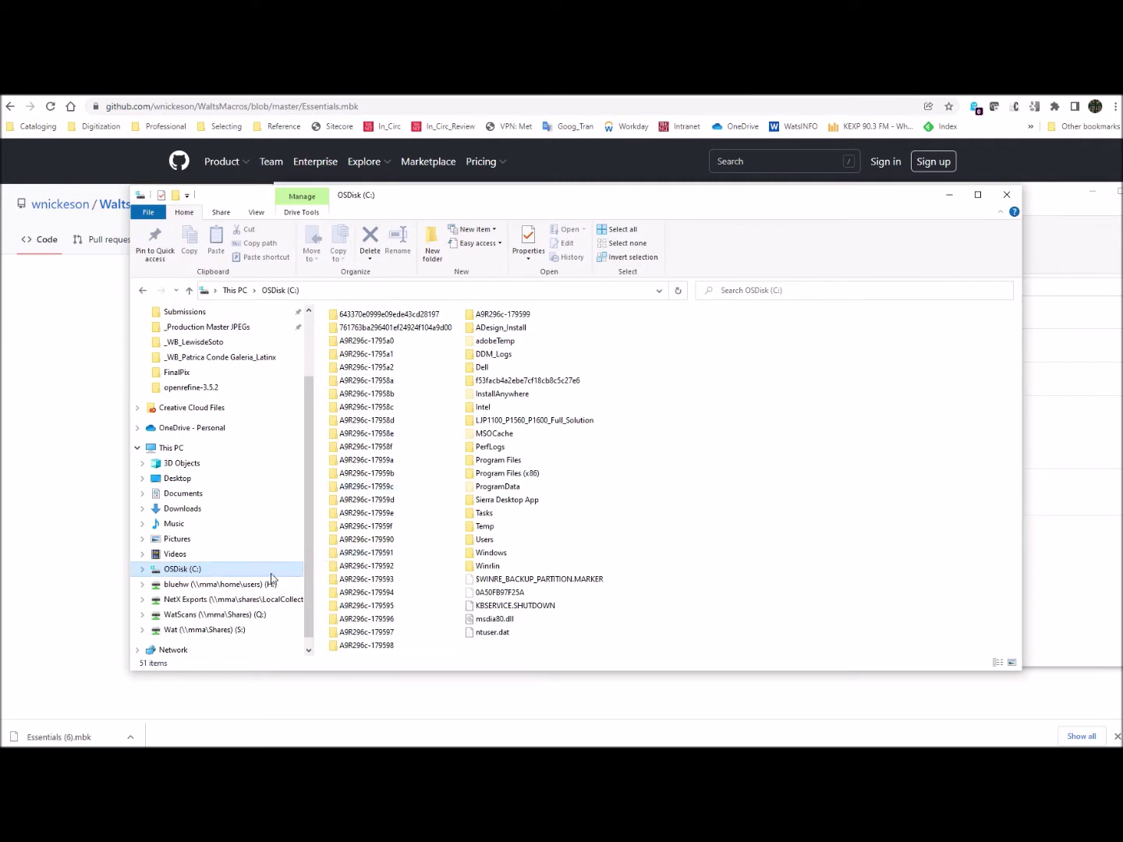
pyautogui.doubleClick(507, 473)
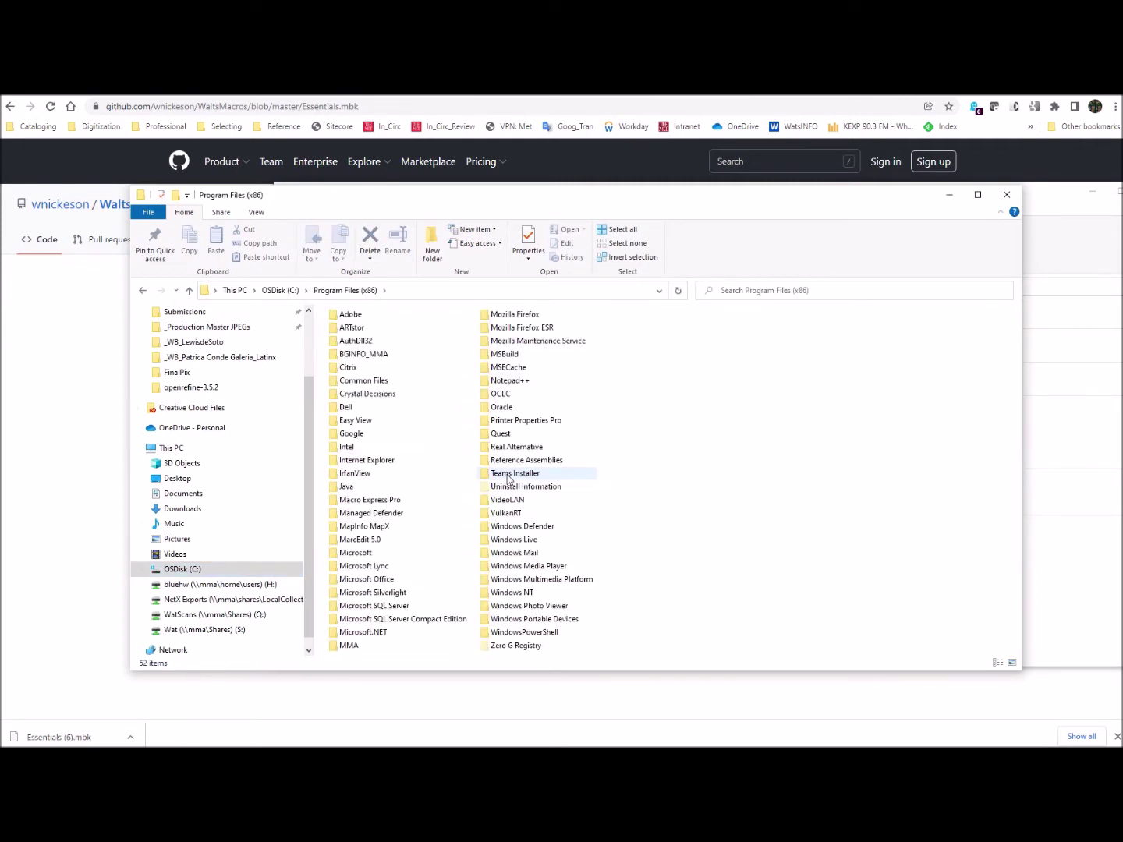
pyautogui.doubleClick(497, 396)
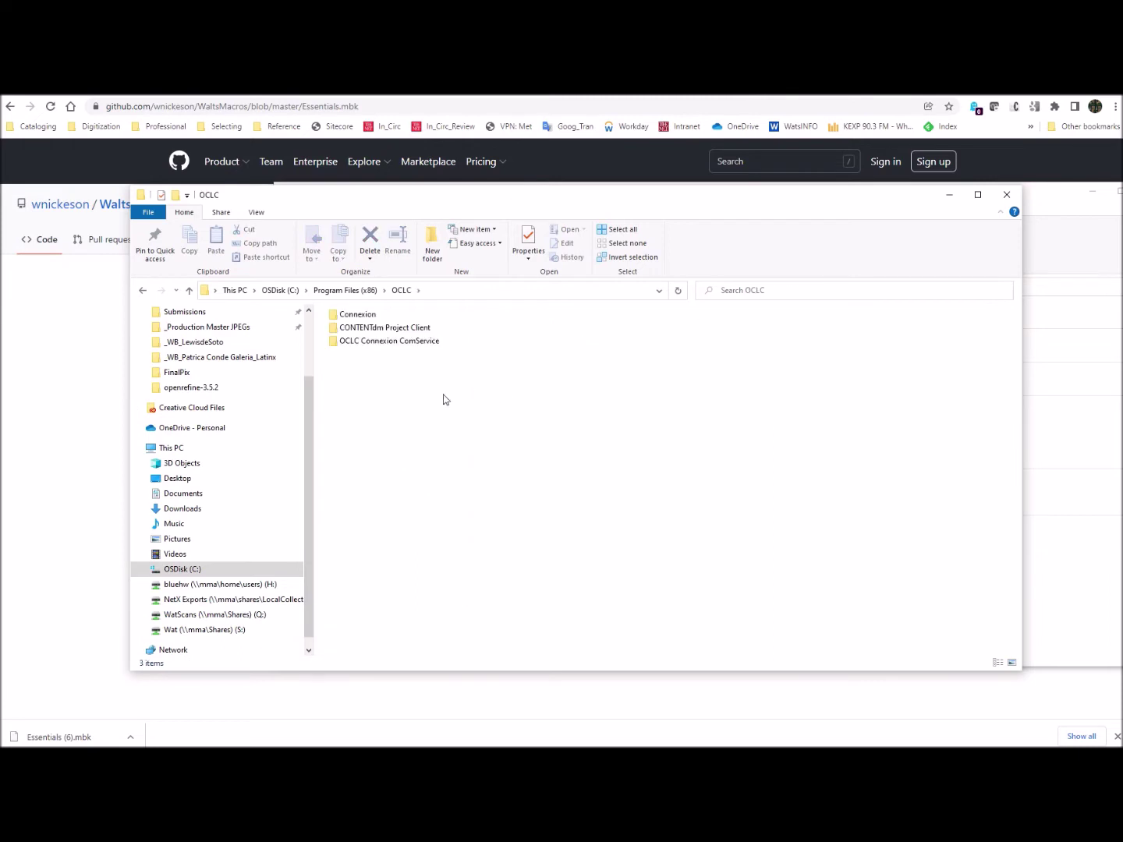
pyautogui.doubleClick(360, 316)
pyautogui.doubleClick(360, 317)
pyautogui.doubleClick(355, 438)
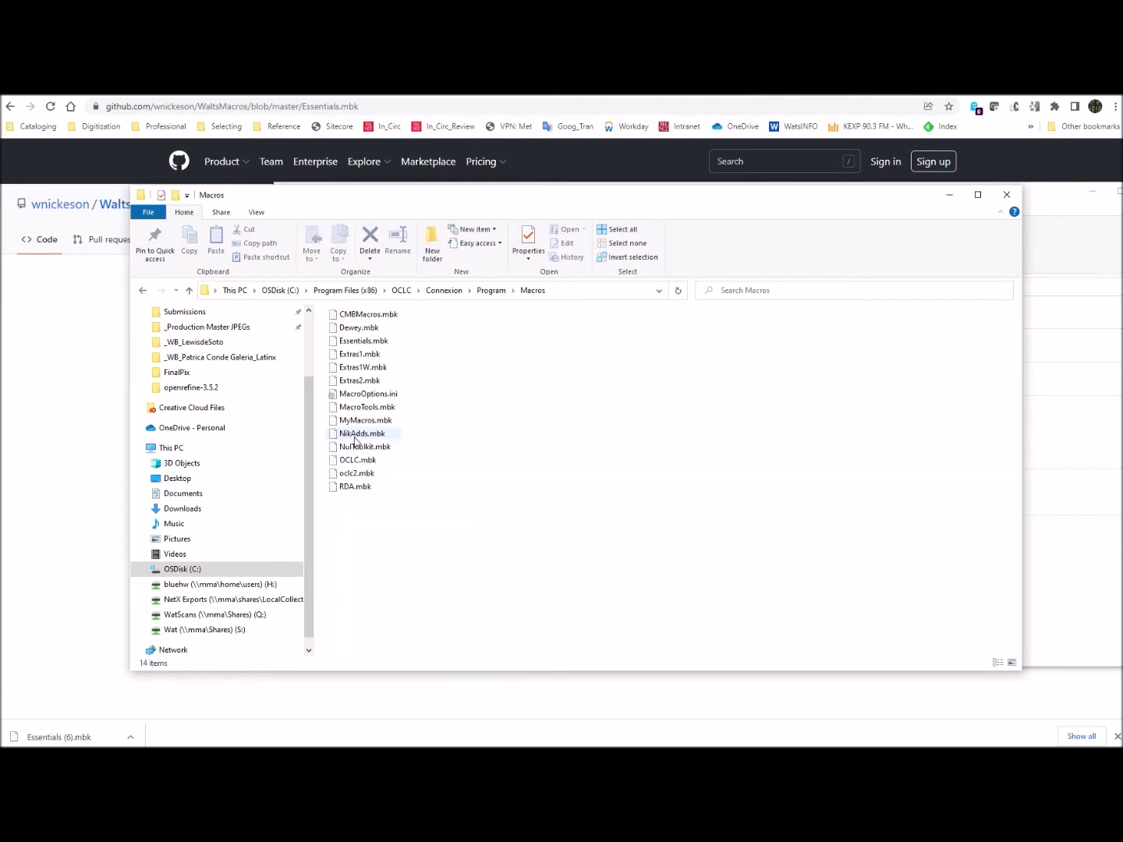
pyautogui.moveTo(613, 208); pyautogui.dragTo(539, 201)
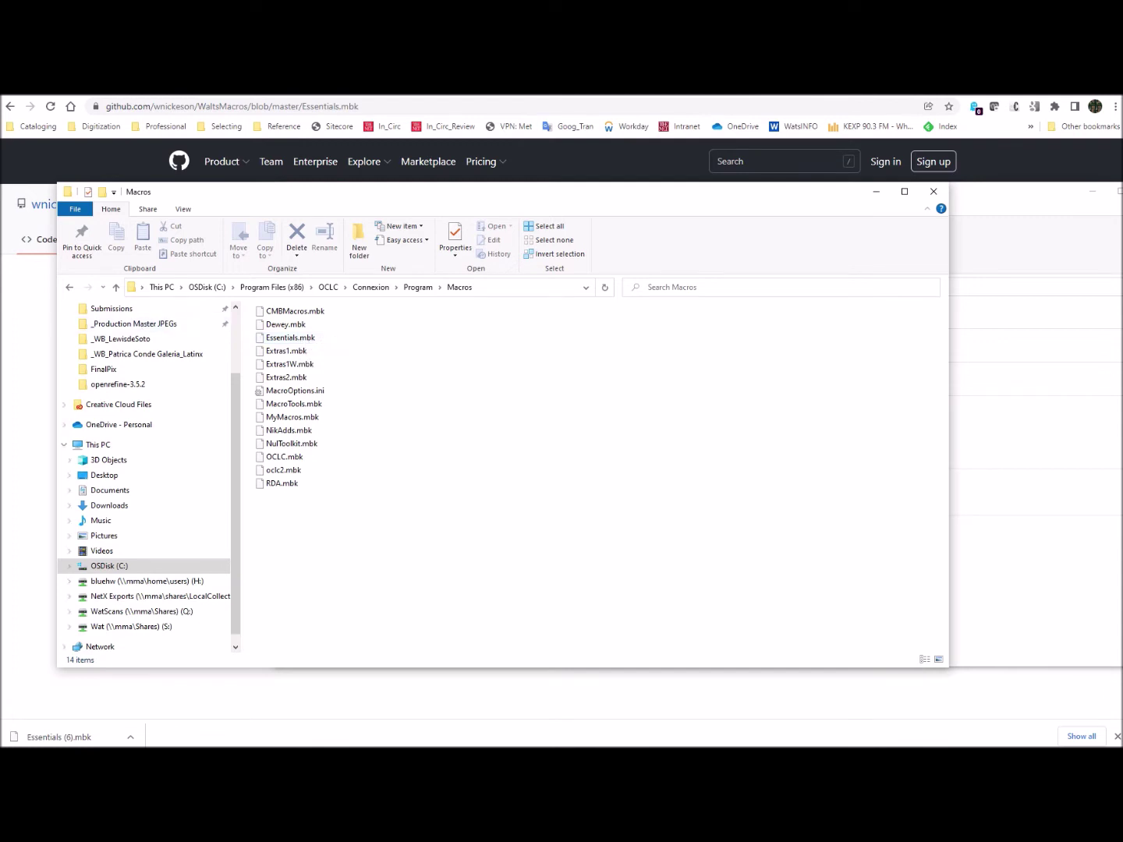
# Switch to the OCLC Connexion client, place the cursor in the record's 090 field and open the Keymaps settings
pyautogui.hotkey('alt', 'Tab')
pyautogui.hotkey('alt', 'Tab')
pyautogui.hotkey('alt', 'Tab')
pyautogui.hotkey('alt', 'Tab')
pyautogui.hotkey('alt', 'Tab')
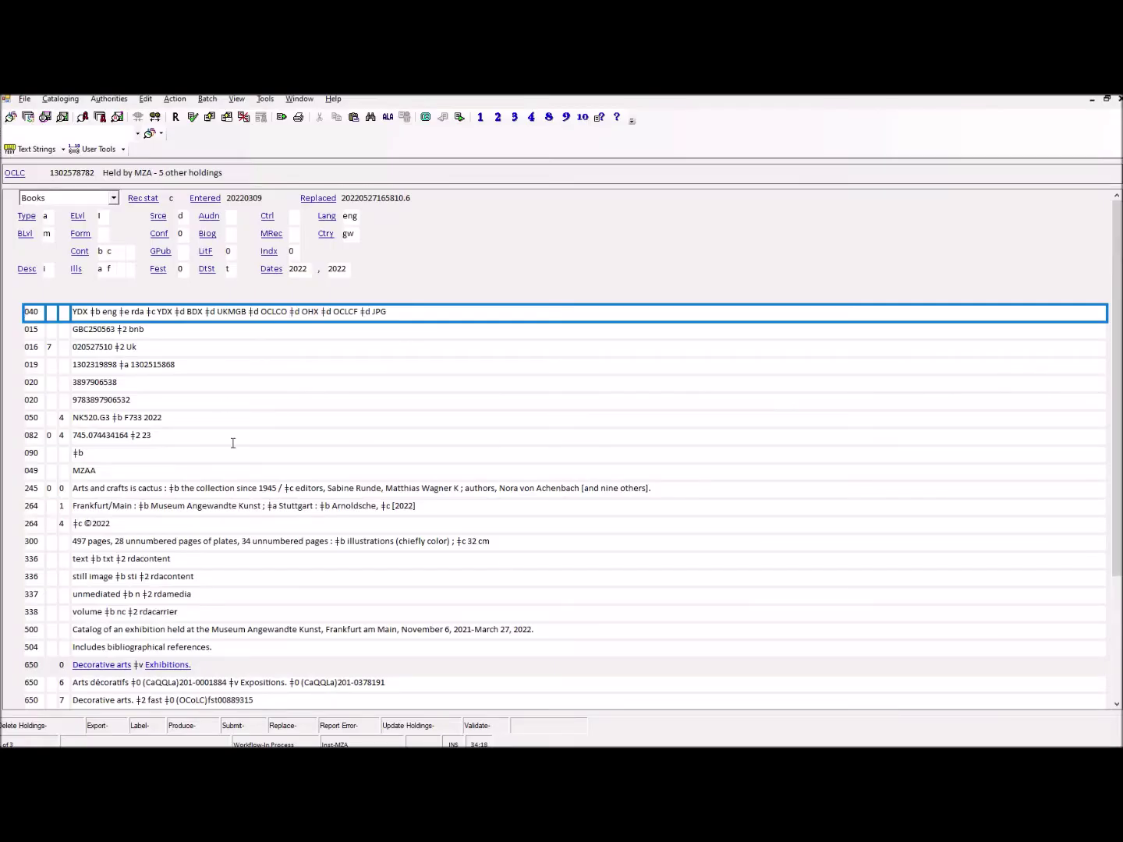
pyautogui.click(233, 451)
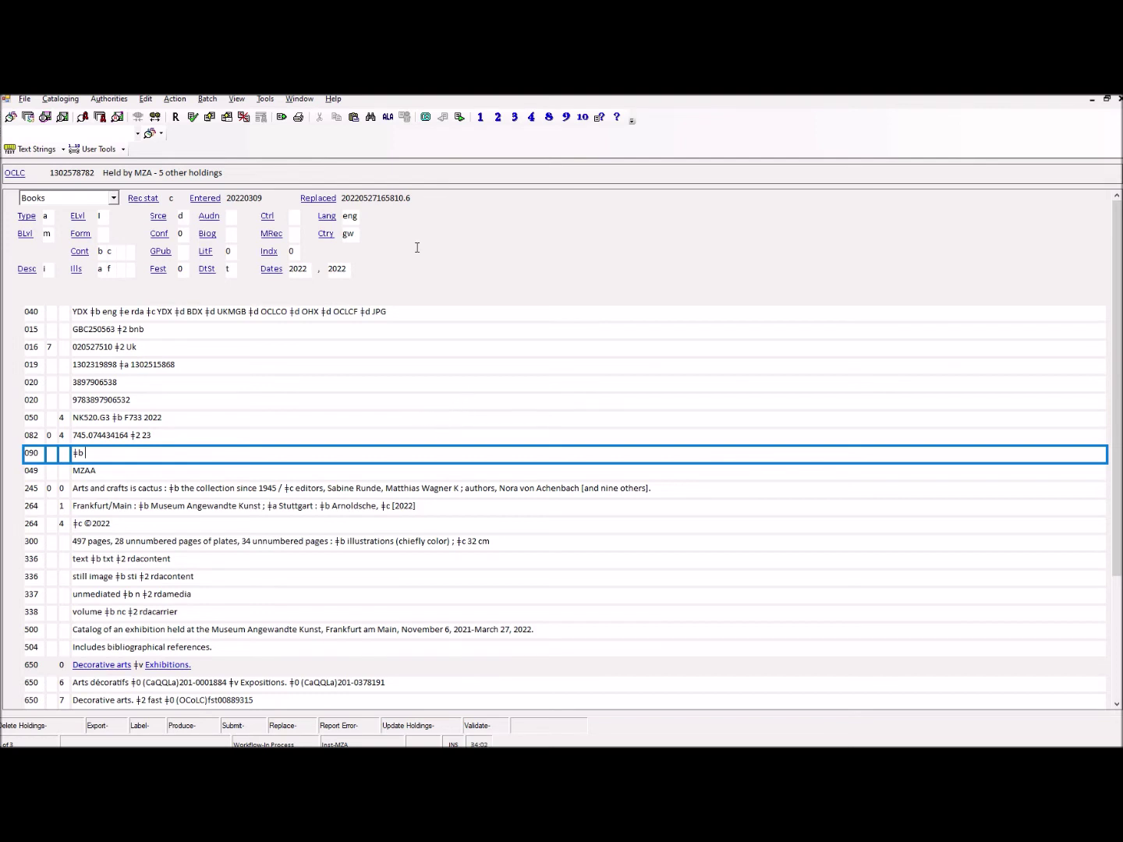
pyautogui.click(265, 100)
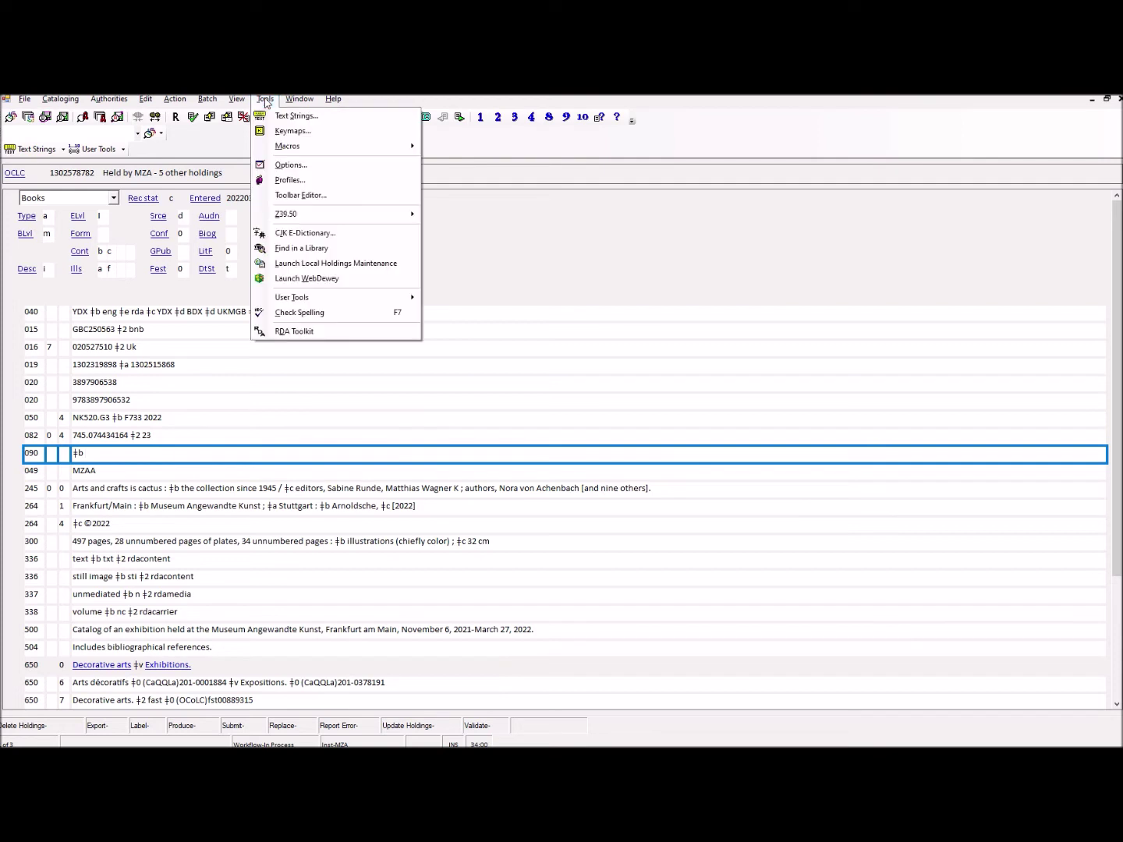
pyautogui.click(287, 131)
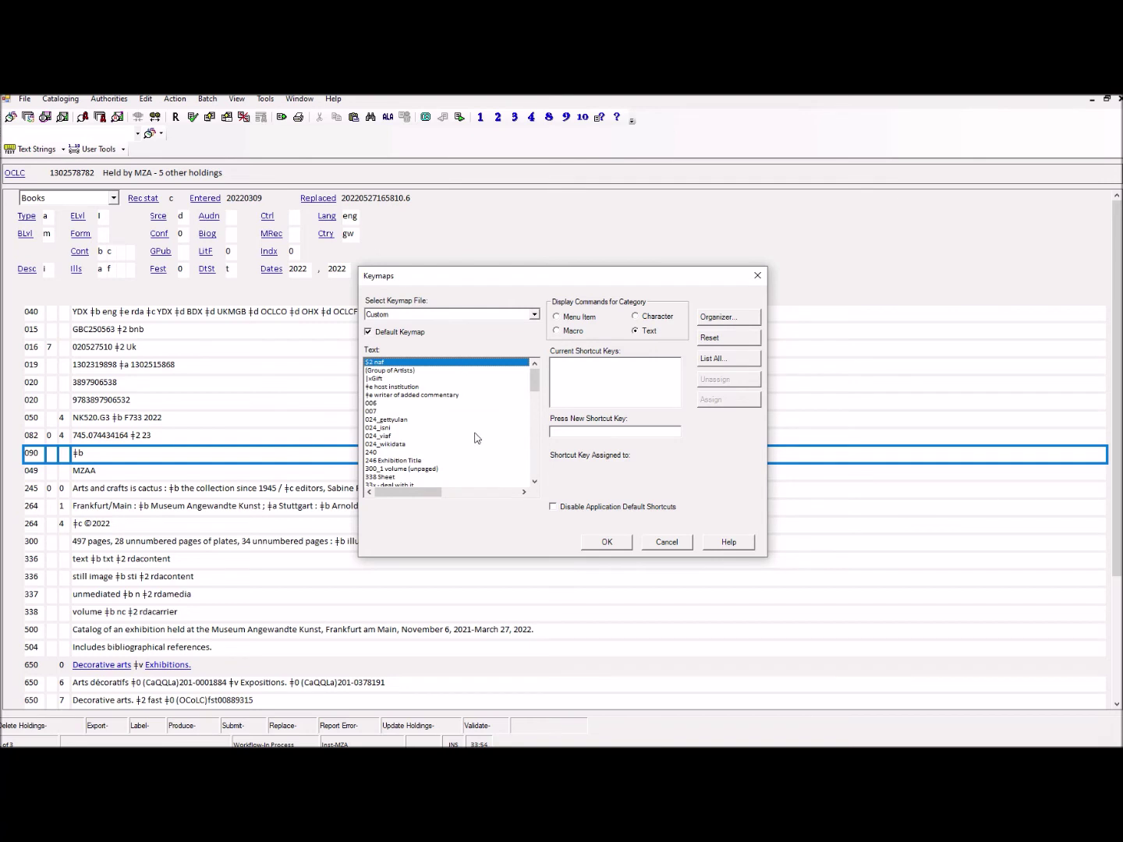
# Look through the keymap commands of the Menu Item, Character, Macro and Text categories
pyautogui.click(557, 318)
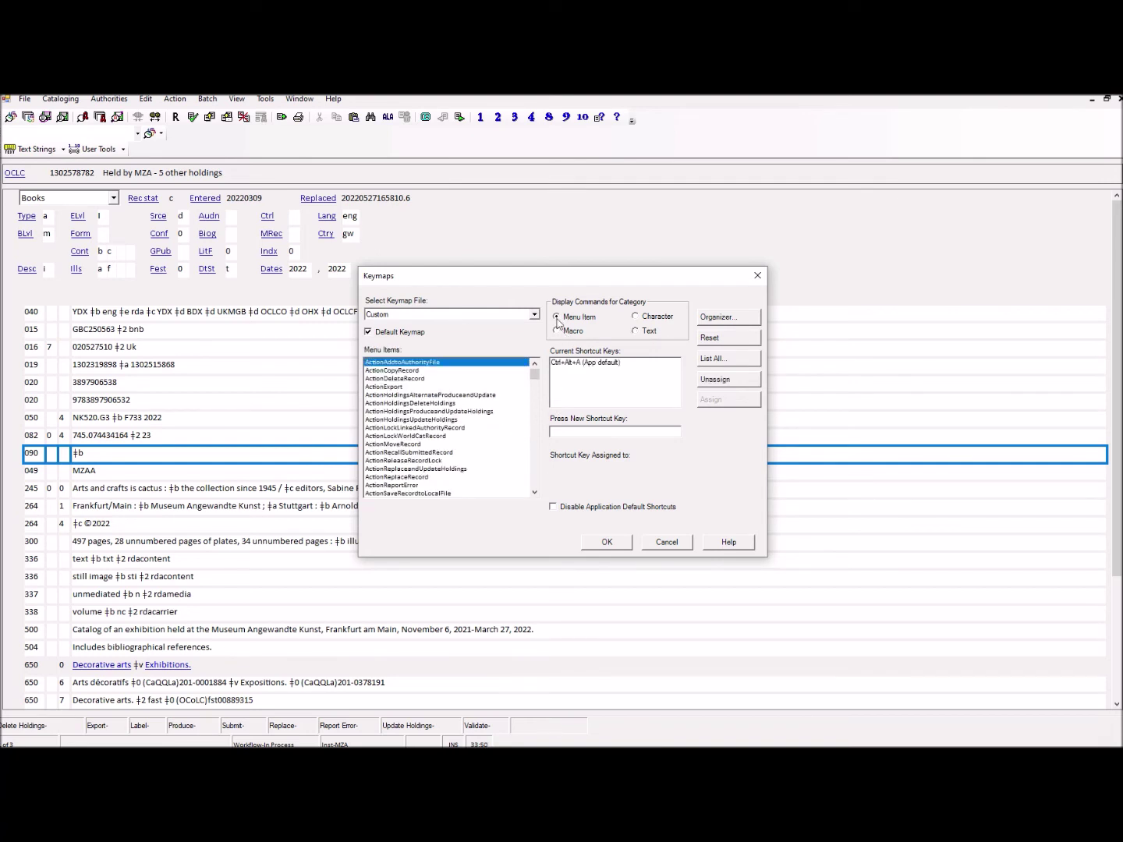
pyautogui.click(637, 317)
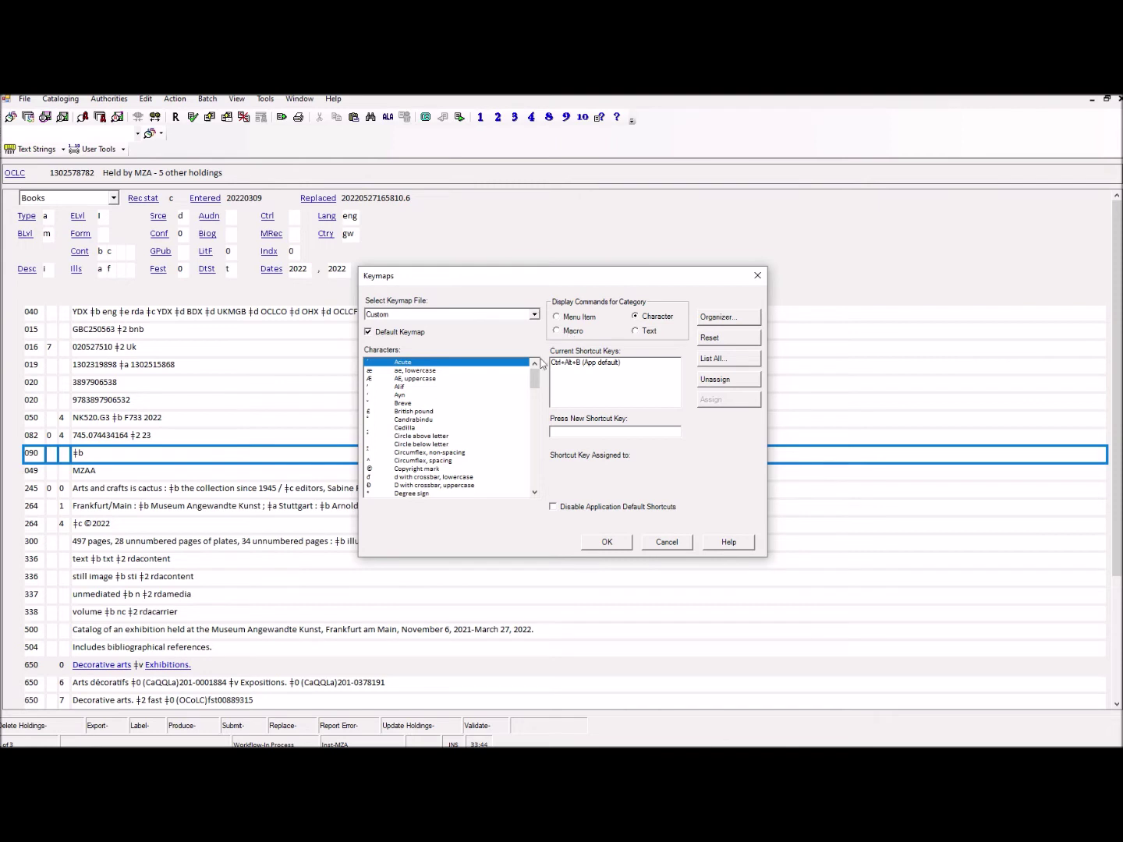
pyautogui.moveTo(536, 380)
pyautogui.mouseDown()
pyautogui.moveTo(551, 467)
pyautogui.moveTo(537, 374)
pyautogui.mouseUp()
pyautogui.click(556, 332)
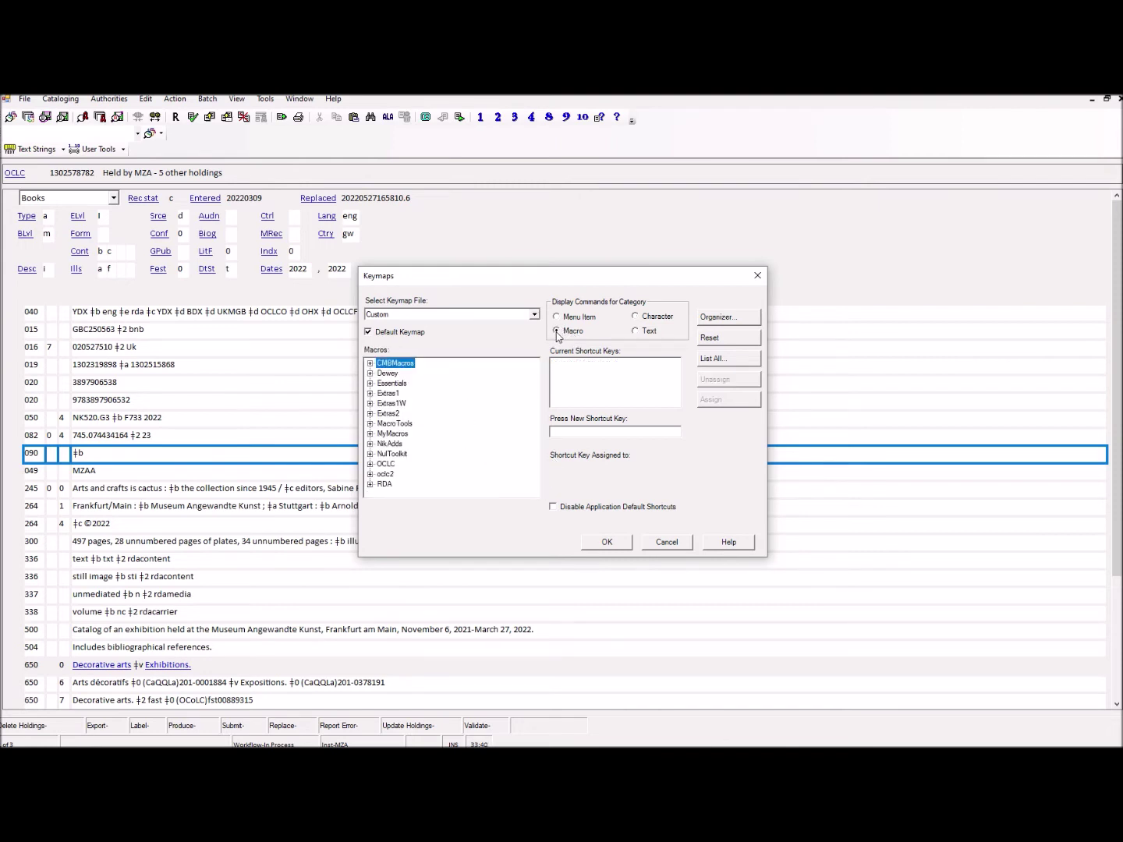
pyautogui.click(635, 331)
pyautogui.click(535, 389)
pyautogui.moveTo(536, 392)
pyautogui.mouseDown()
pyautogui.moveTo(536, 456)
pyautogui.moveTo(545, 373)
pyautogui.mouseUp()
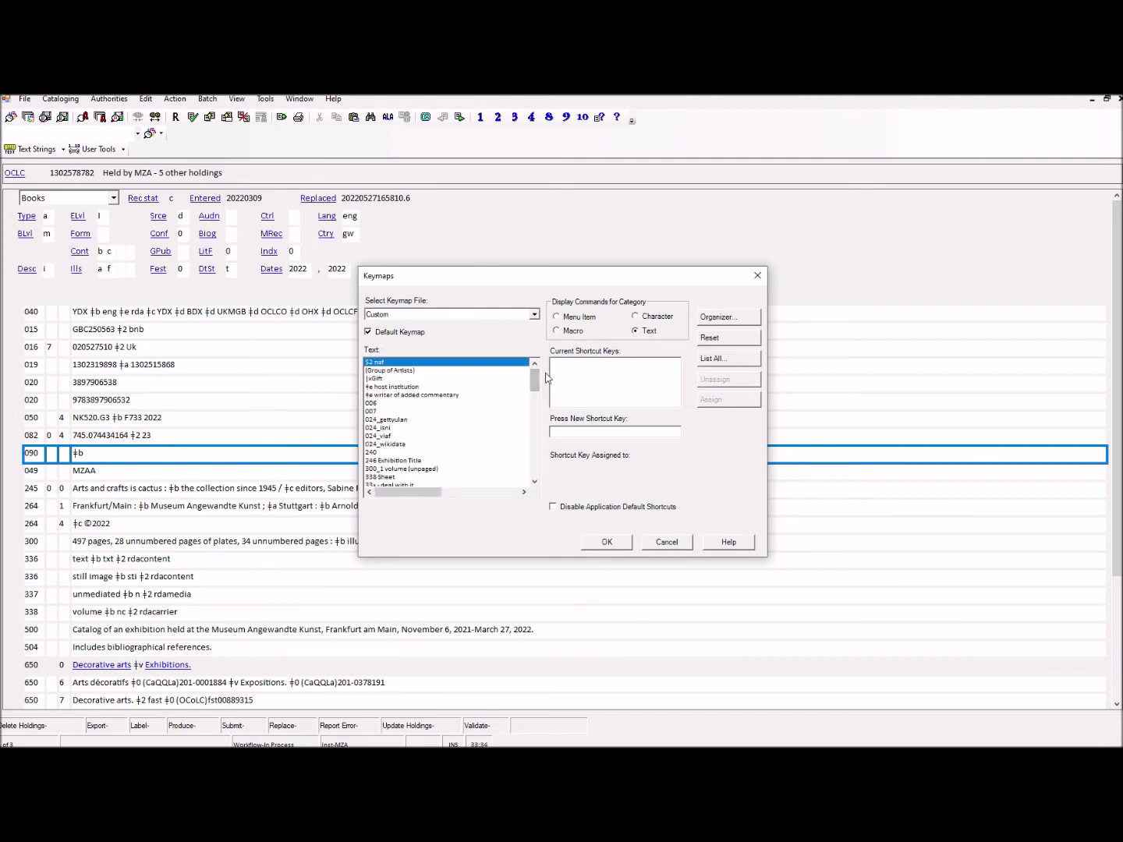
# List the Macro category commands, expand the Essentials book and check the shortcut assigned to BrowseAuthority
pyautogui.click(557, 332)
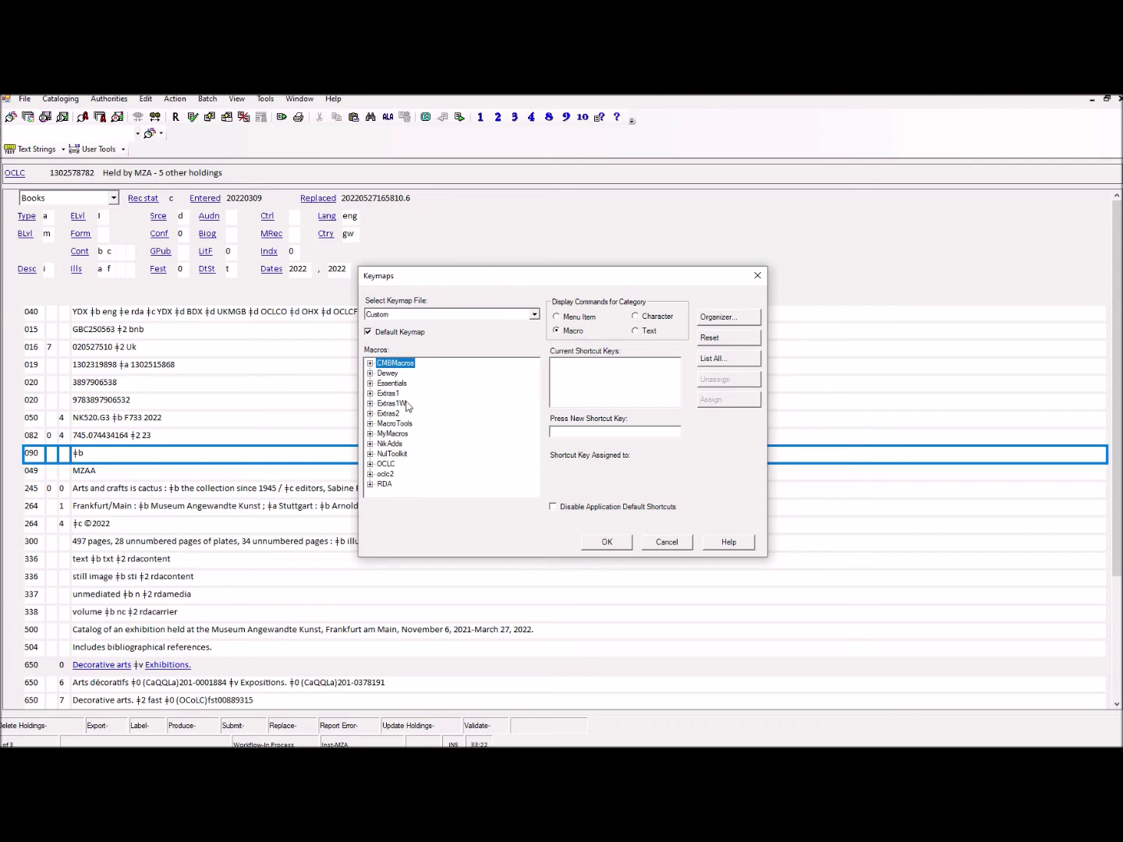
pyautogui.click(371, 383)
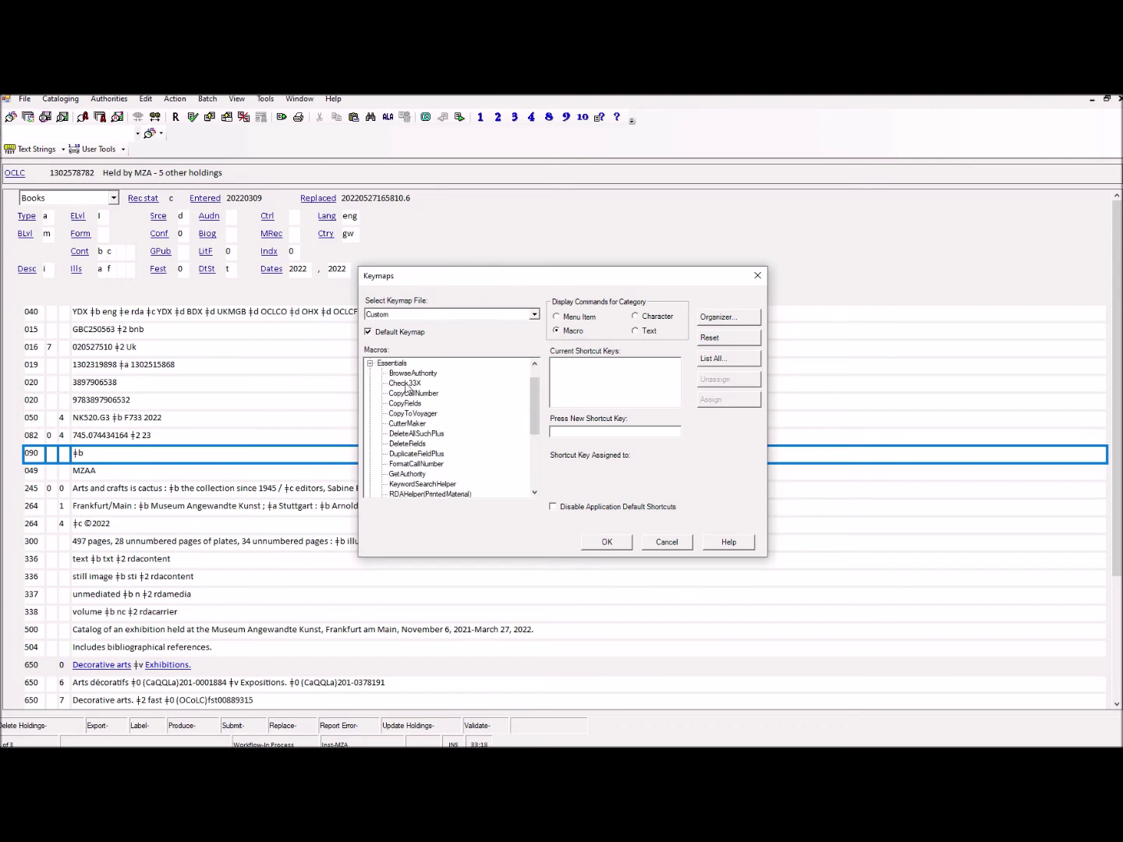
pyautogui.scroll(2, 411, 414)
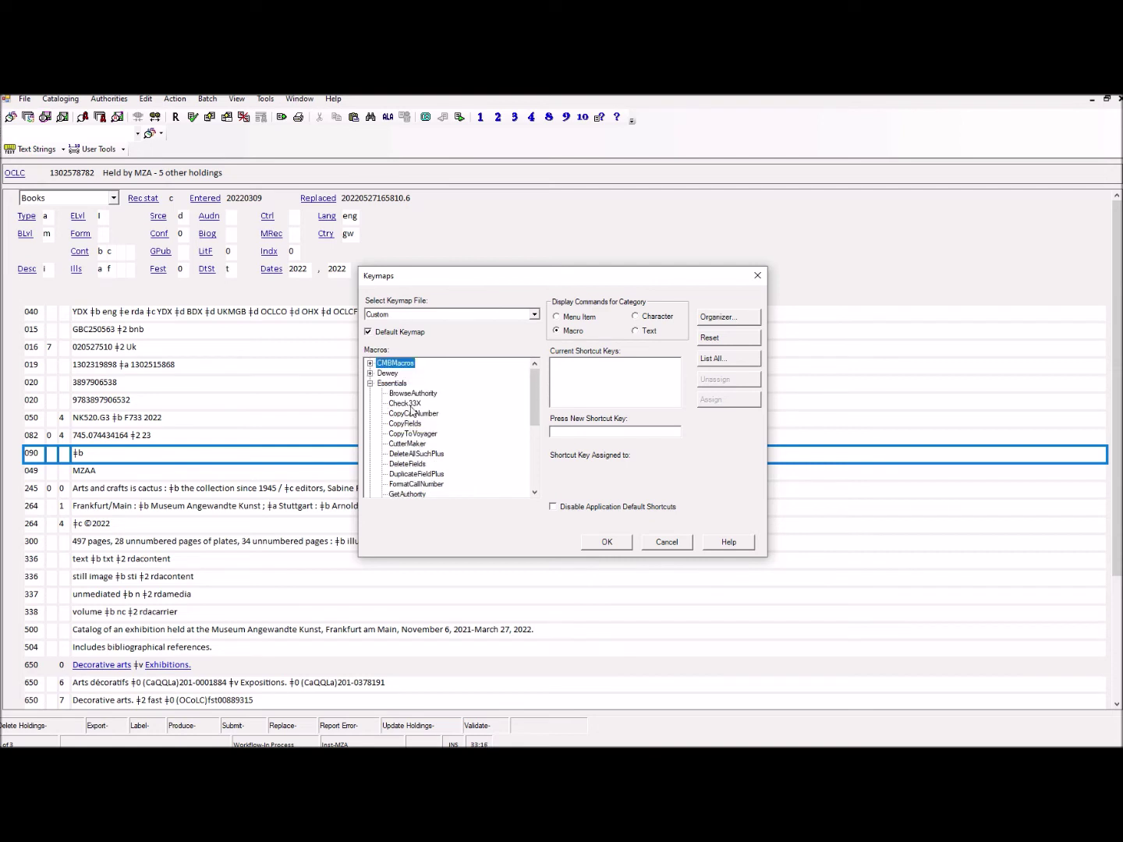
pyautogui.scroll(-2, 412, 413)
pyautogui.scroll(1, 416, 413)
pyautogui.click(421, 395)
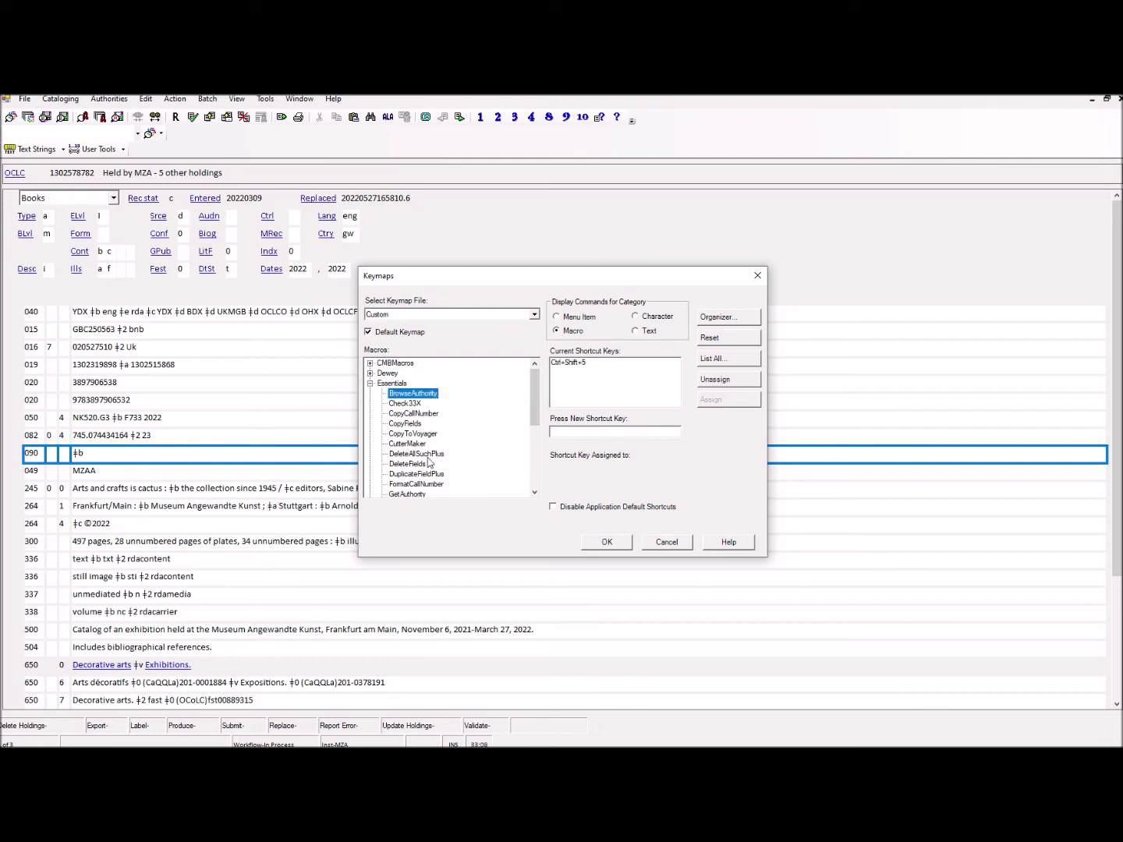
# Compare the shortcuts assigned to the GetAuthority and BrowseAuthority macros in the Essentials book
pyautogui.scroll(-1, 431, 459)
pyautogui.click(416, 465)
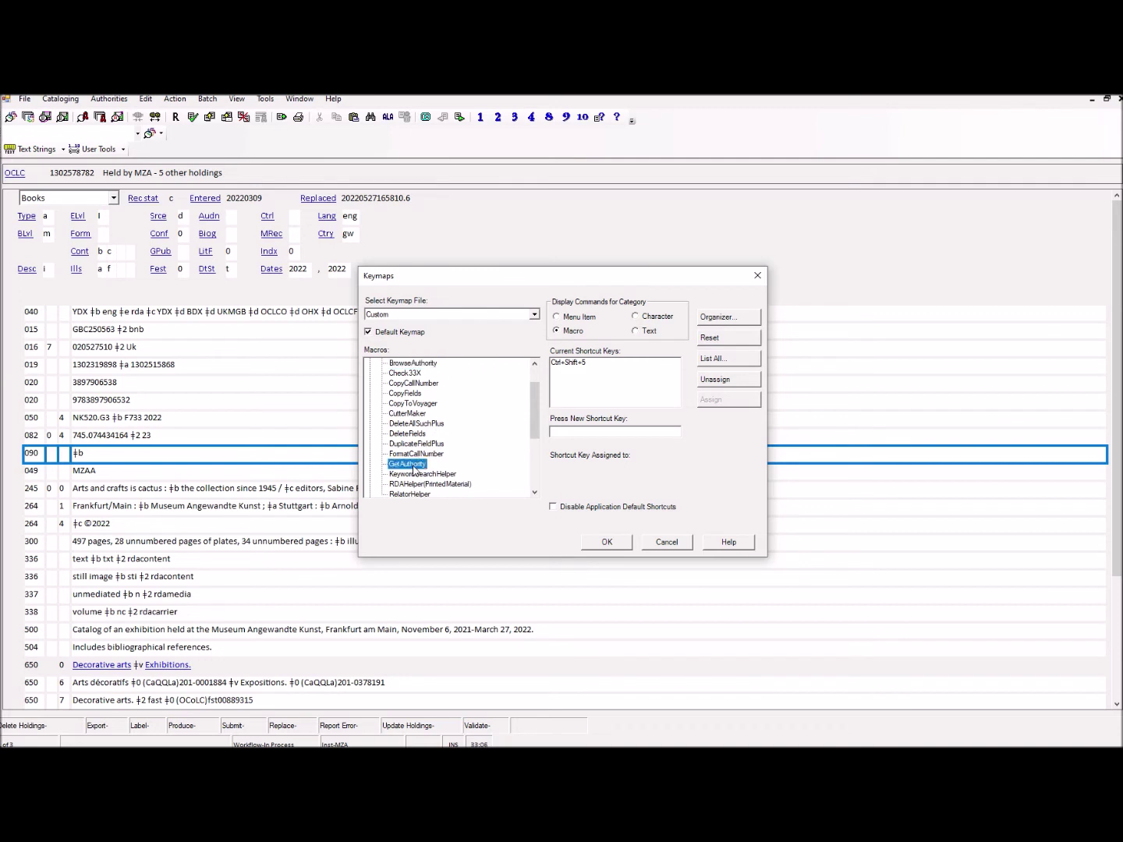
pyautogui.click(424, 364)
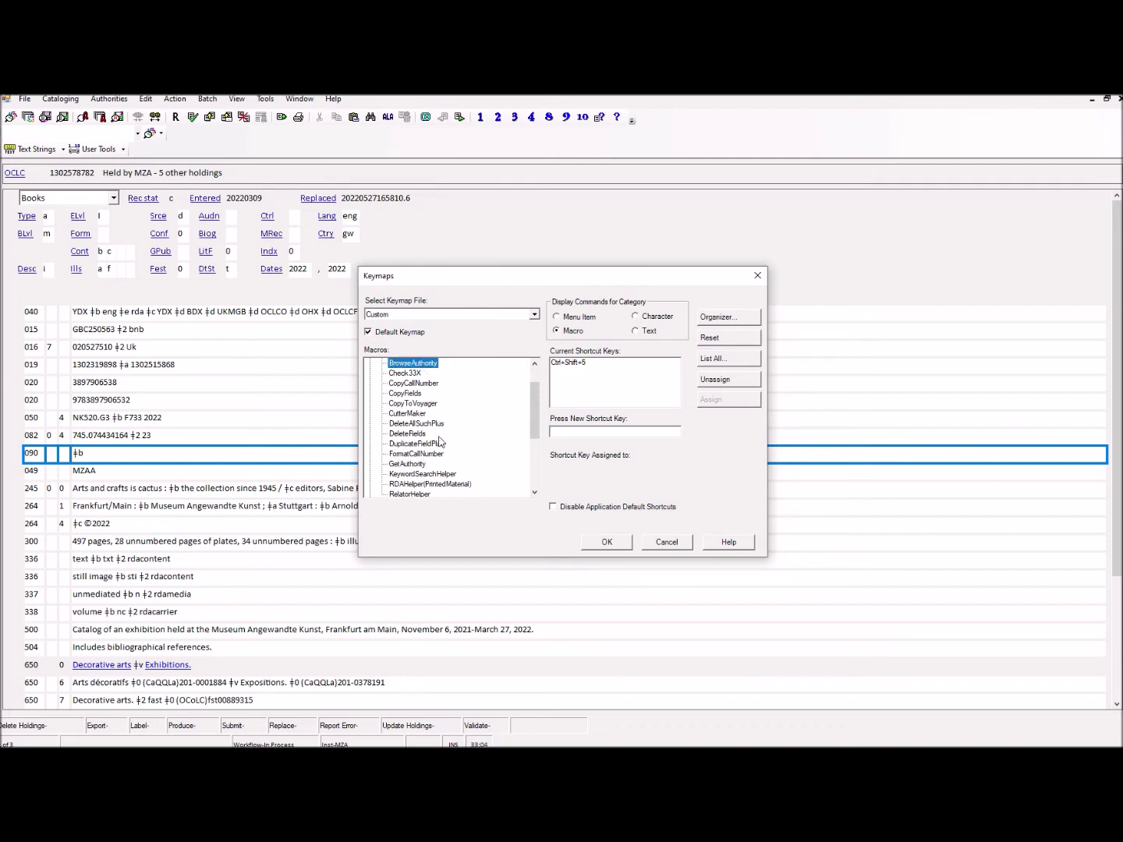
pyautogui.scroll(1, 440, 439)
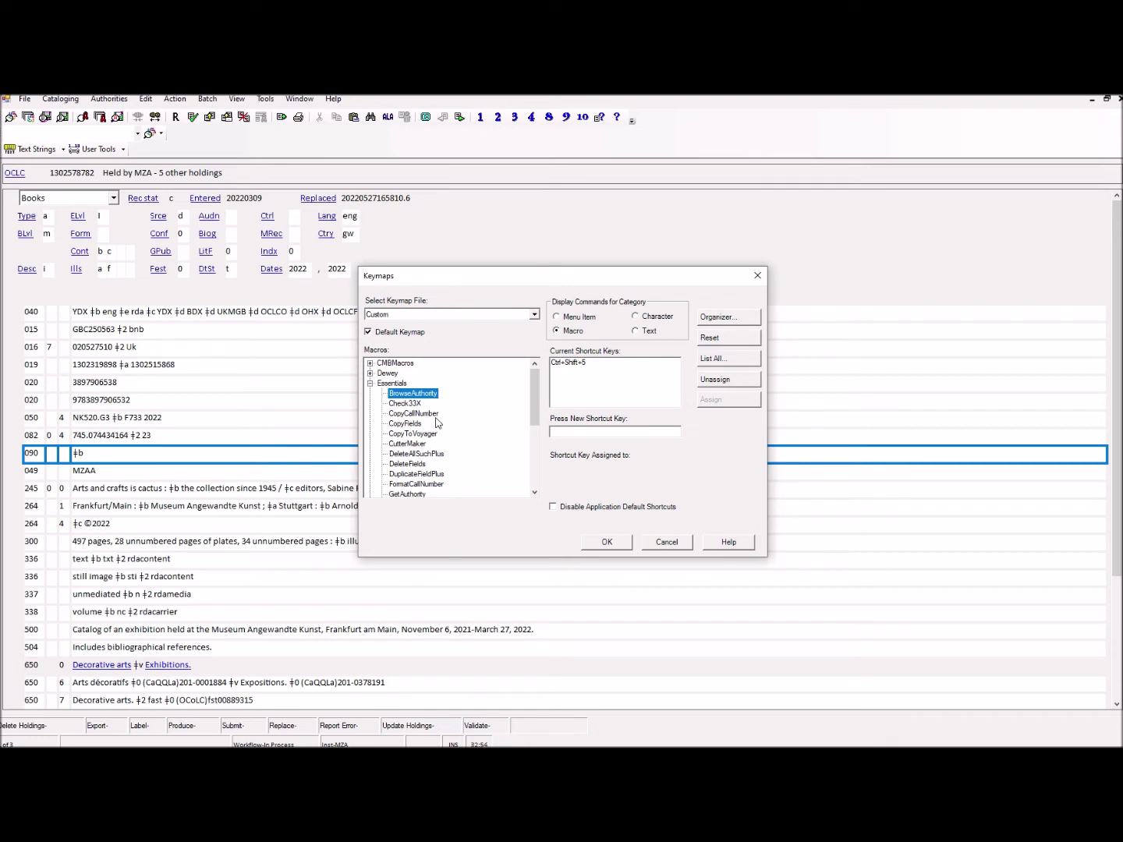
pyautogui.scroll(-1, 446, 473)
pyautogui.click(417, 465)
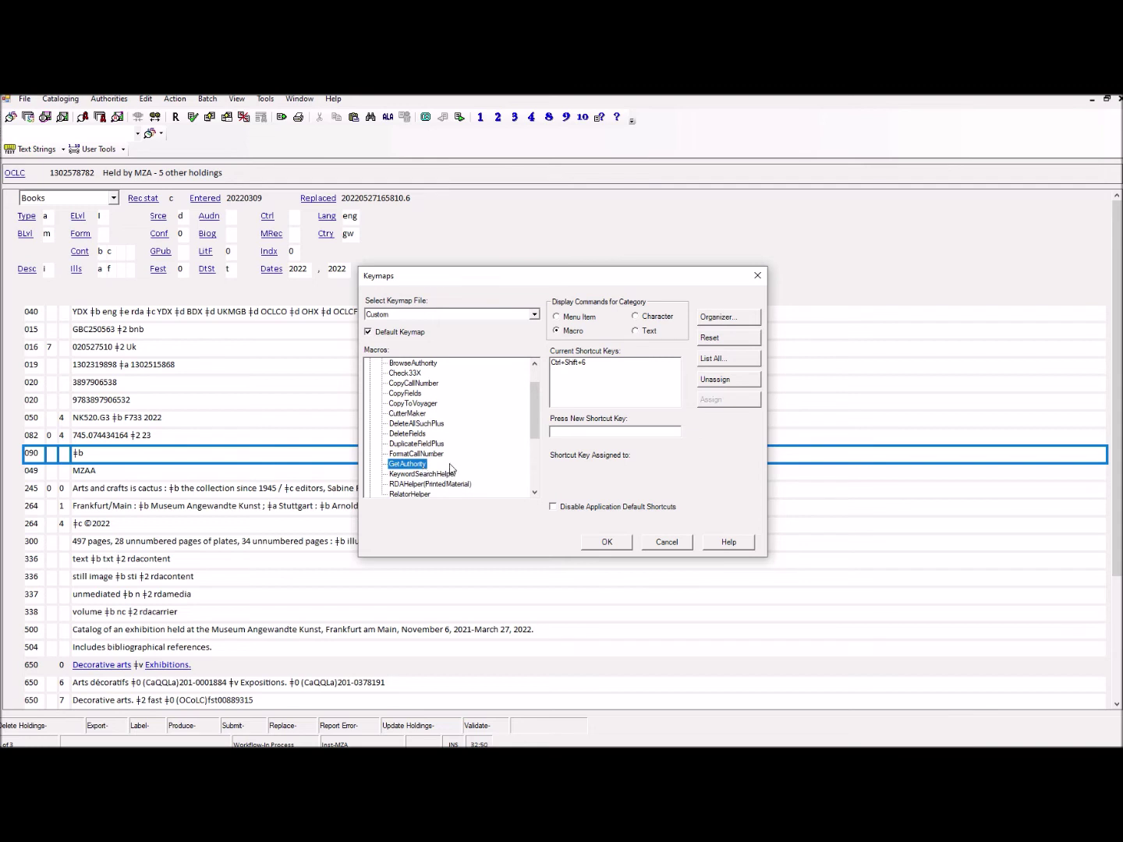
pyautogui.scroll(1, 451, 467)
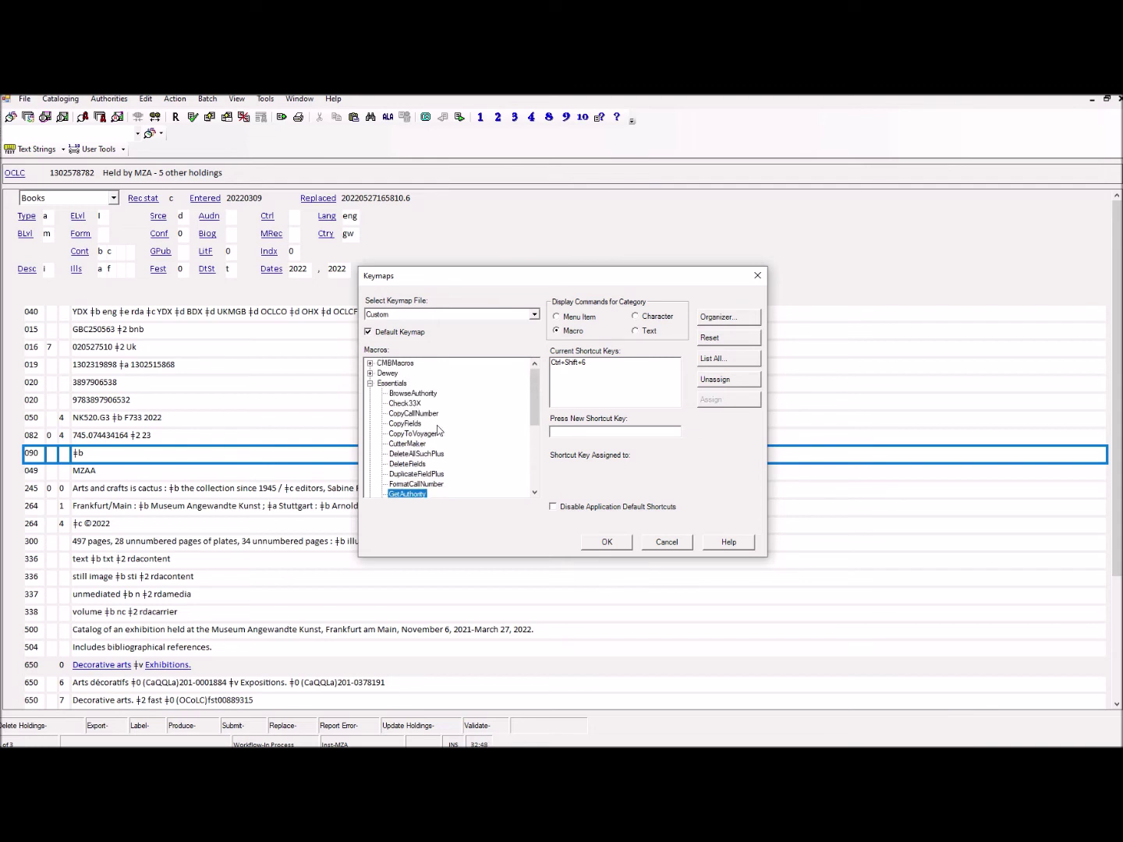
pyautogui.click(421, 394)
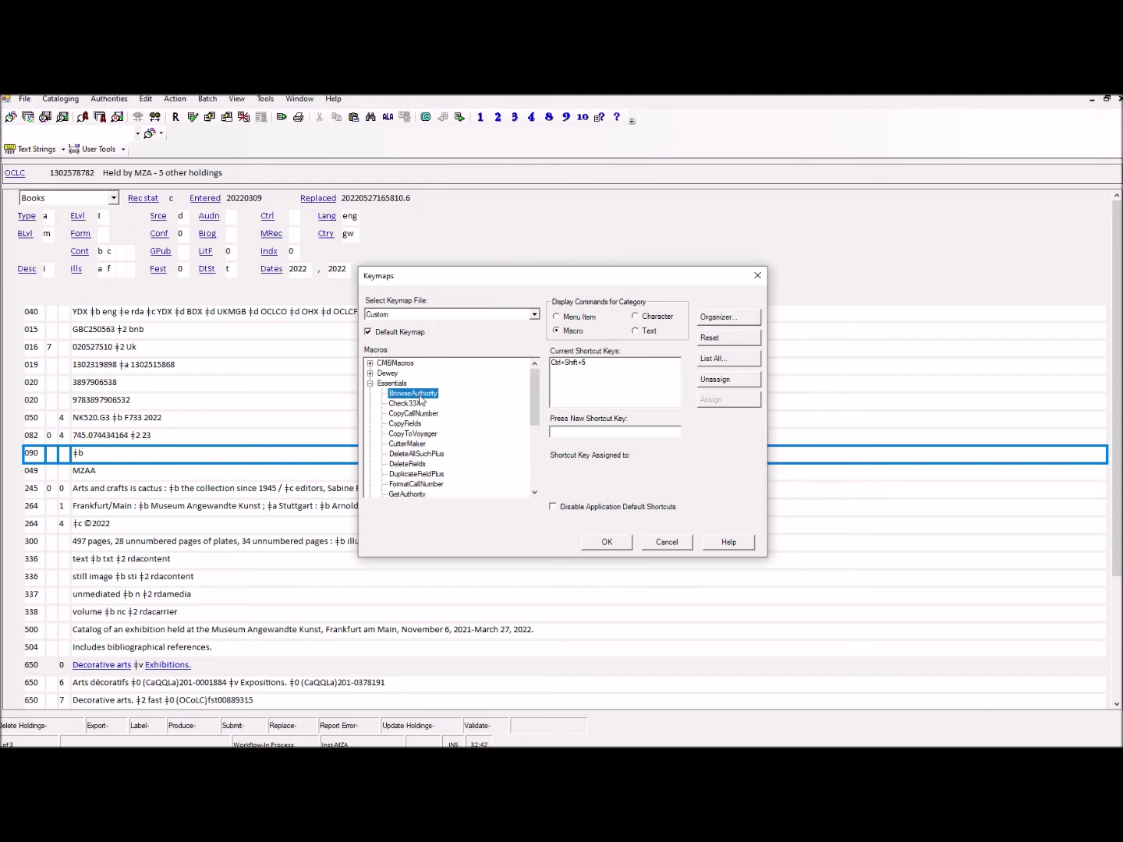
# Check whether Ctrl+Alt+Shift+X is free as a new shortcut for the BrowseAuthority macro, and clear the entry
pyautogui.click(555, 432)
pyautogui.hotkey('ctrl', 'alt', 'shift', 'x')
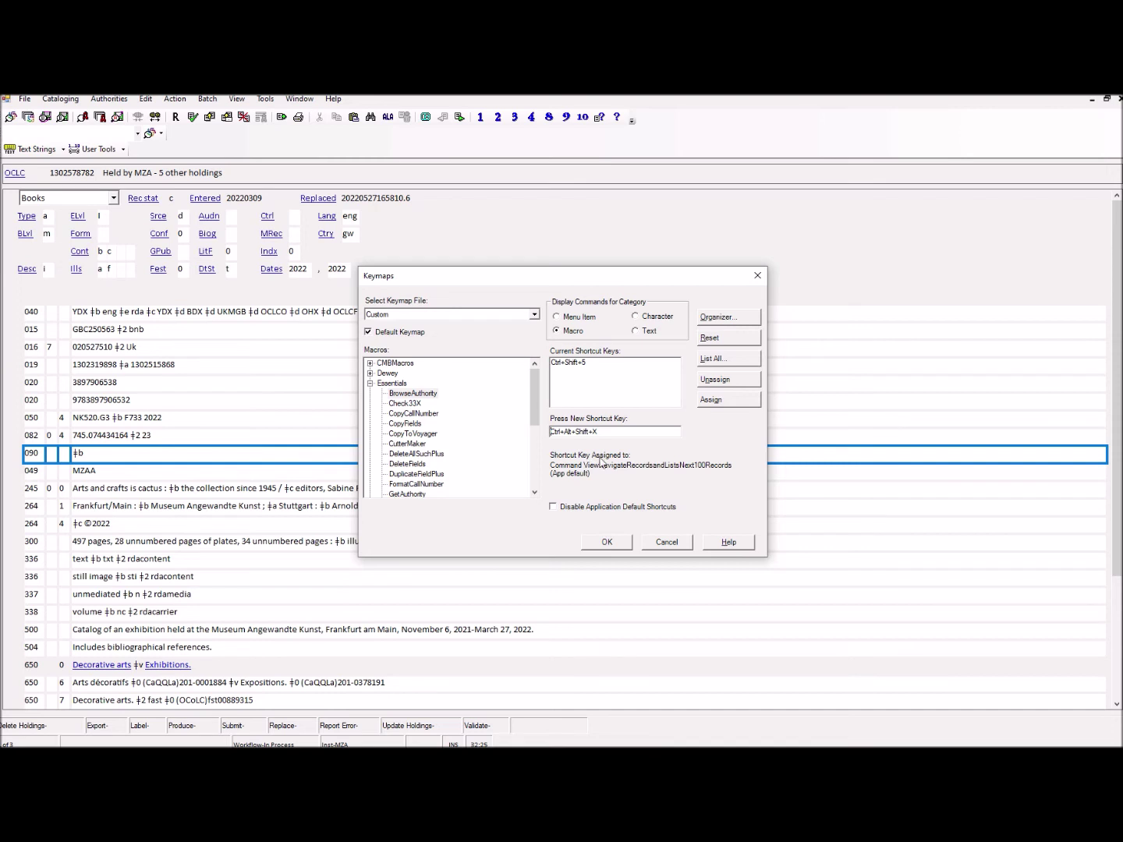
pyautogui.moveTo(600, 432); pyautogui.dragTo(552, 431)
pyautogui.press('BackSpace')
# Check the shortcut assigned to the Essentials book's GetAuthority macro and close the keymap settings without saving
pyautogui.scroll(-1, 420, 465)
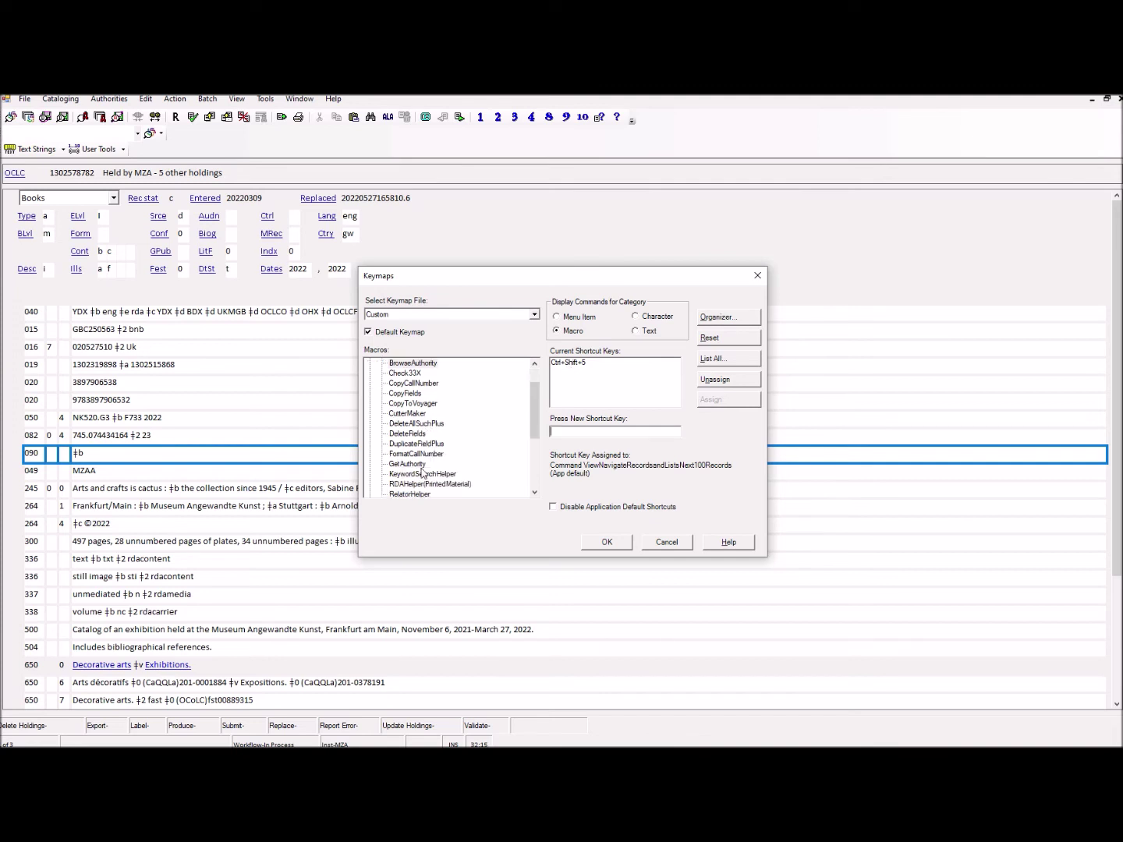
pyautogui.click(417, 466)
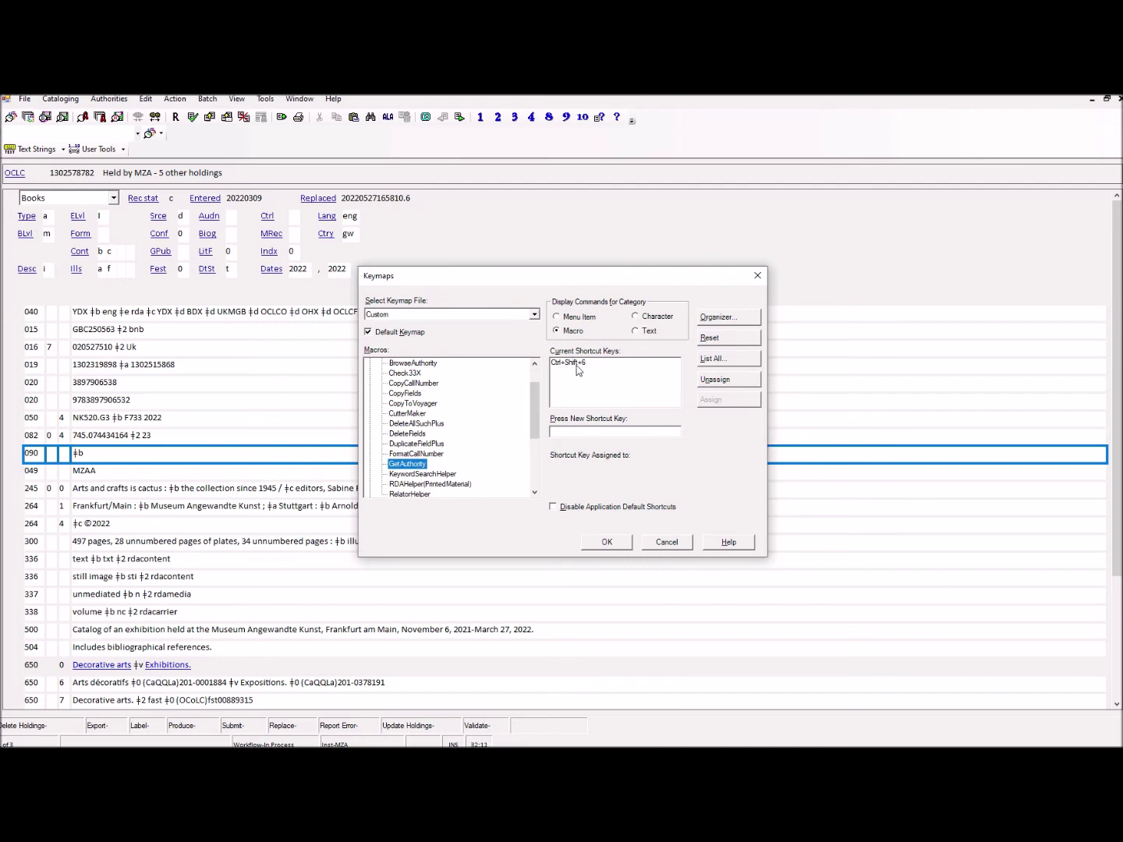
pyautogui.click(589, 432)
pyautogui.click(667, 542)
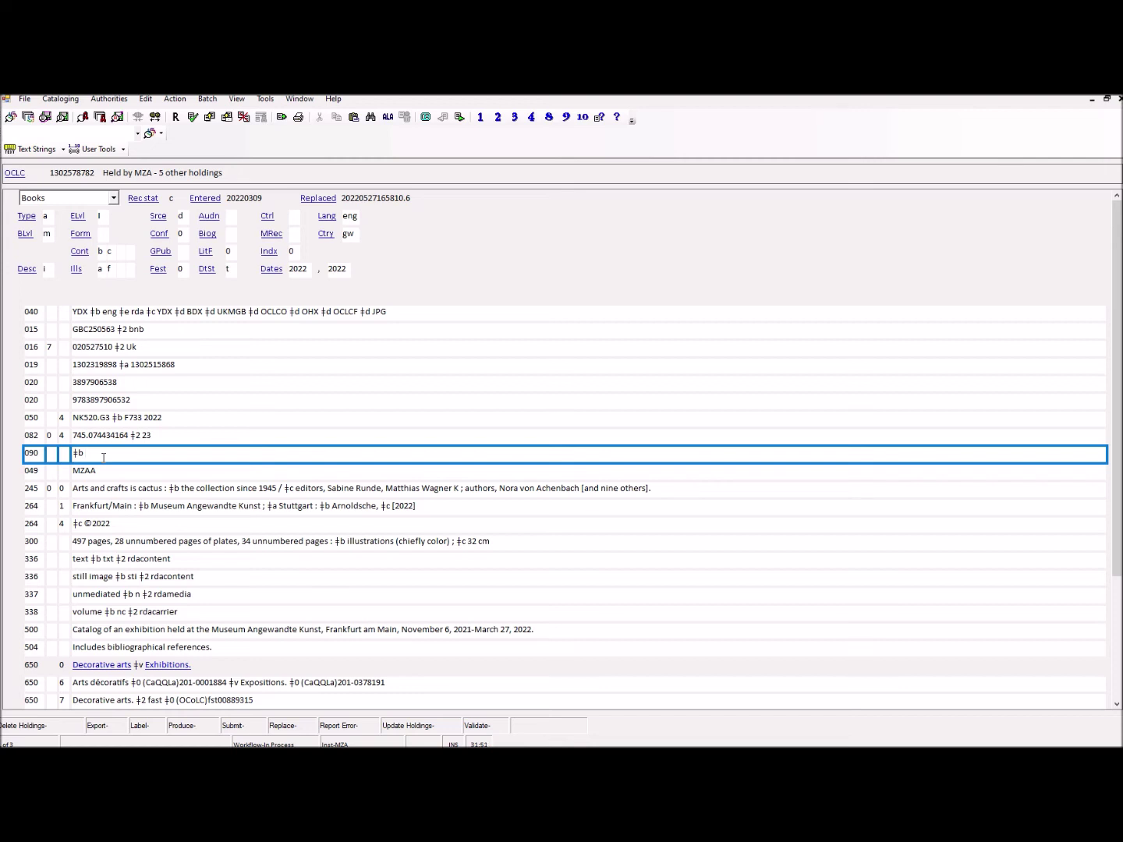
# Add a 700 field below the 090 field with first indicator 1 and the heading "Carrington, Leonora"
pyautogui.press('Return')
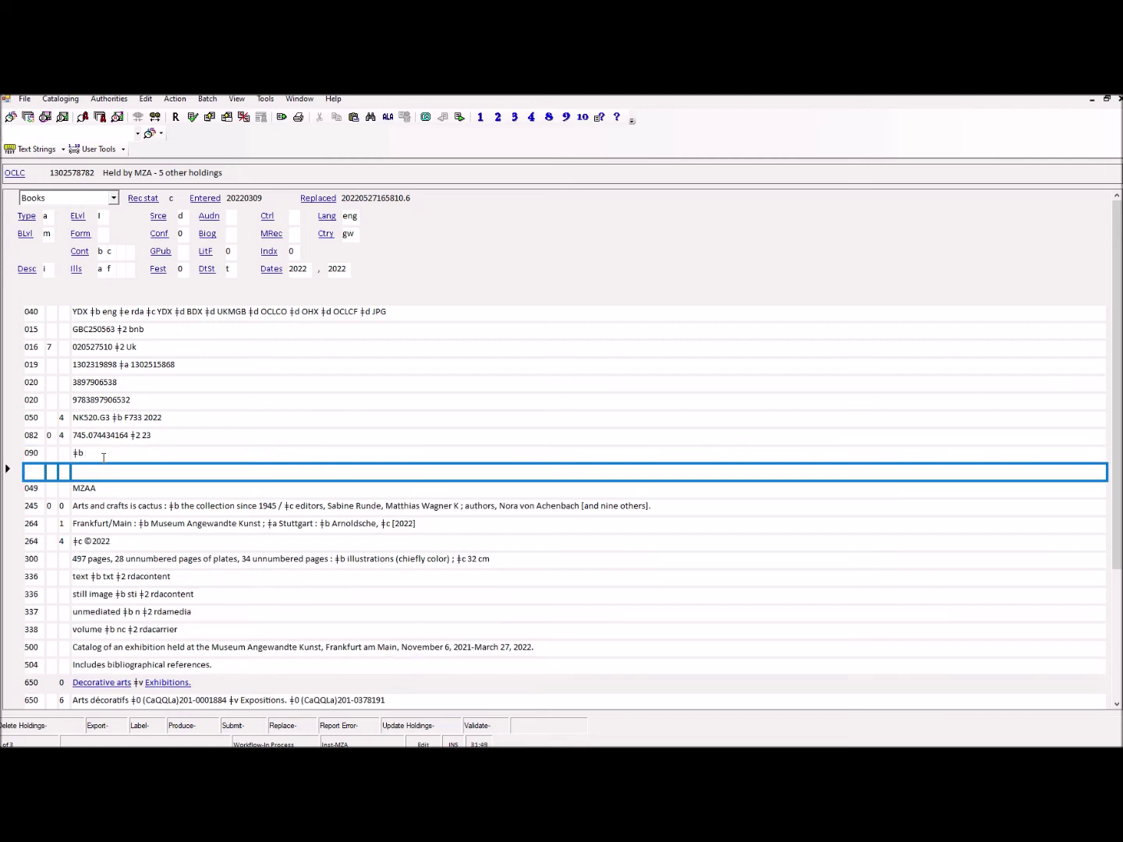
pyautogui.write('7001')
pyautogui.write('Carrington')
pyautogui.write(', Leonora')
# Browse the authority file for the 700 heading with BrowseAuthority and open the 1917-2011 personal name record, discarding the previously open authority record
pyautogui.hotkey('alt', 'shift', 'F2')
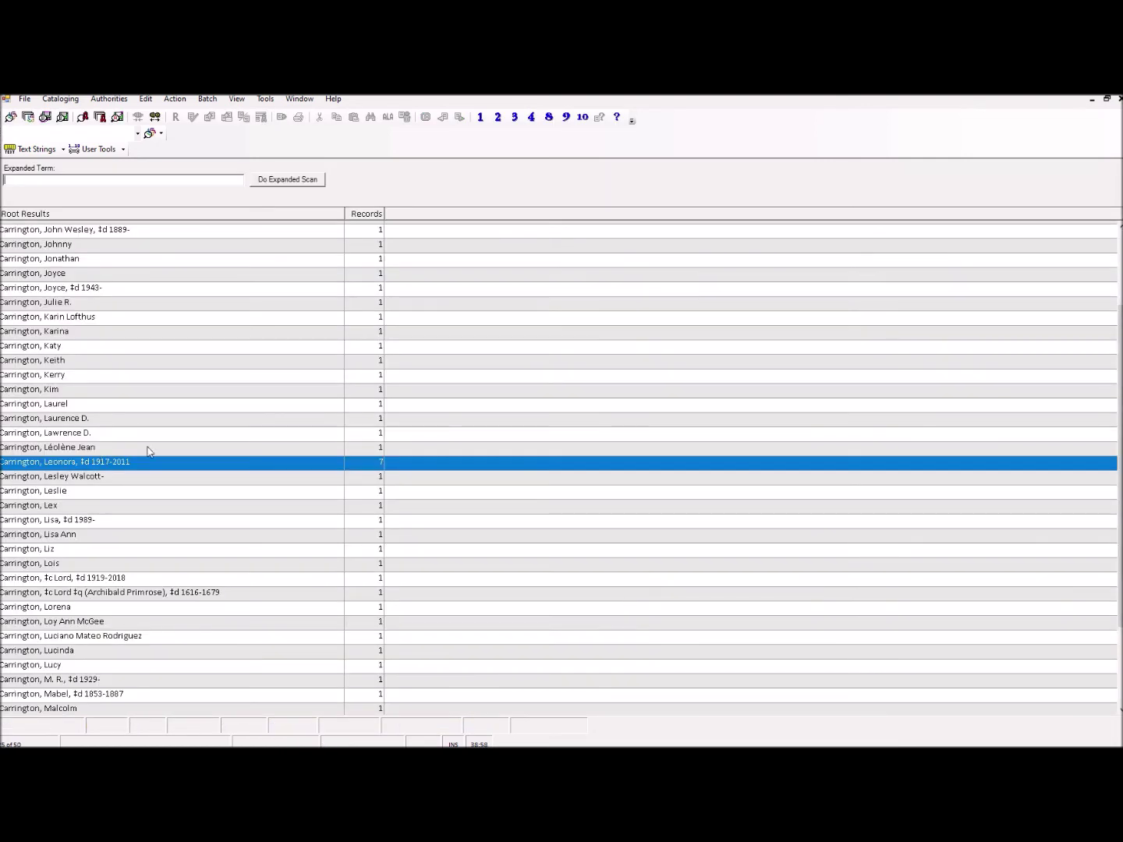
pyautogui.doubleClick(107, 465)
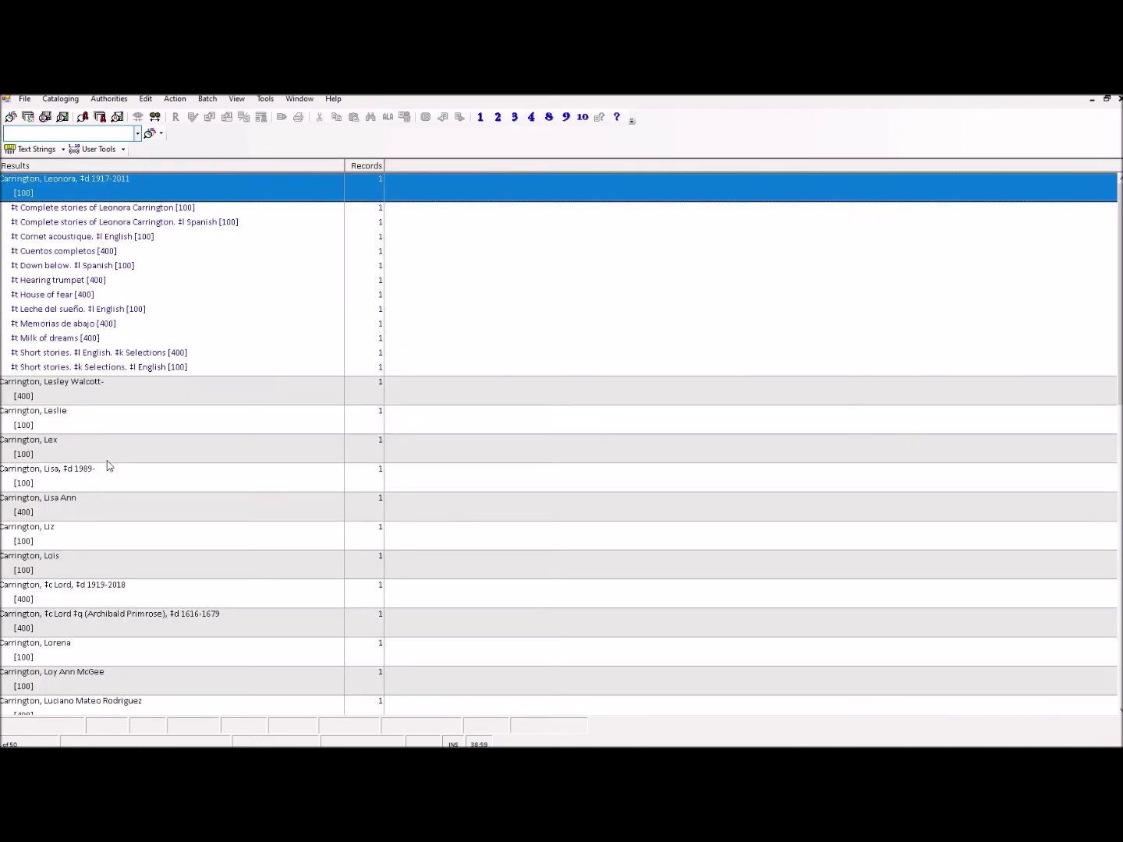
pyautogui.doubleClick(115, 187)
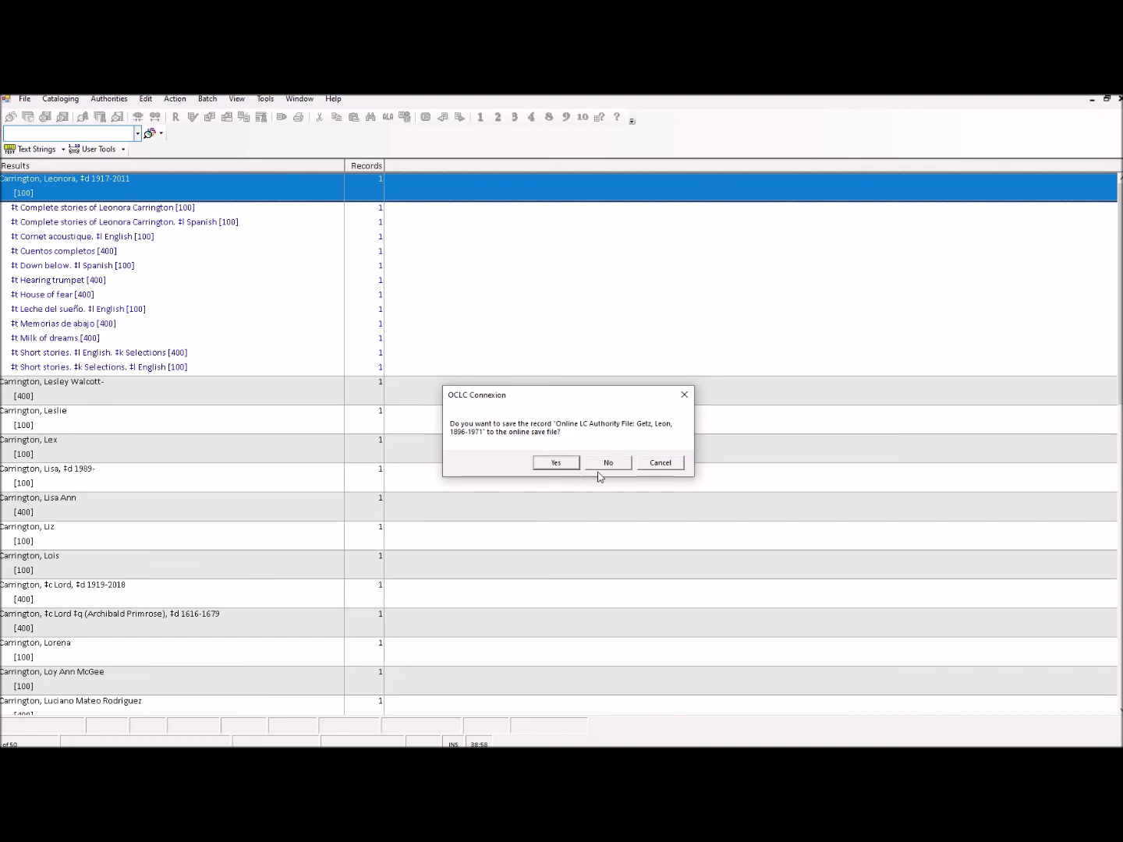
pyautogui.click(609, 463)
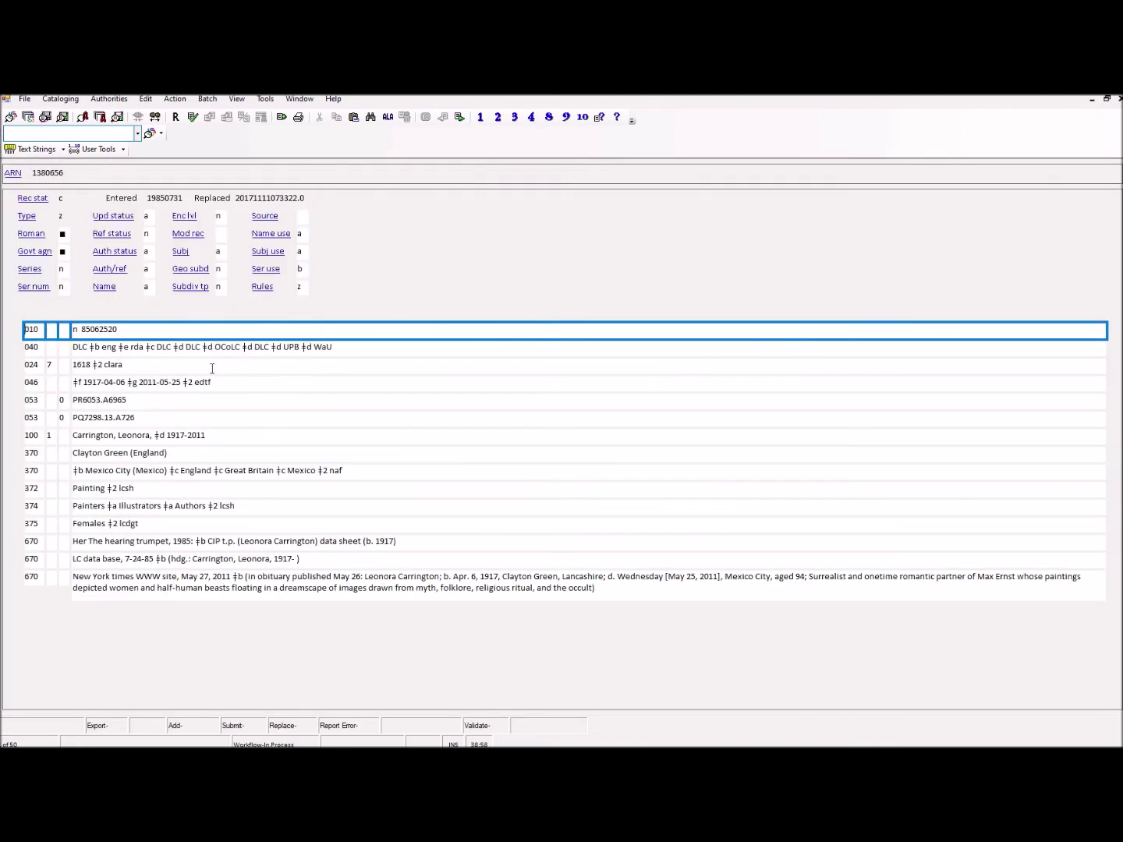
# Run GetAuthority on the authority record's 100 field and replace the bibliographic record's 700 field with the copied heading, leaving out the 050 addition
pyautogui.click(218, 438)
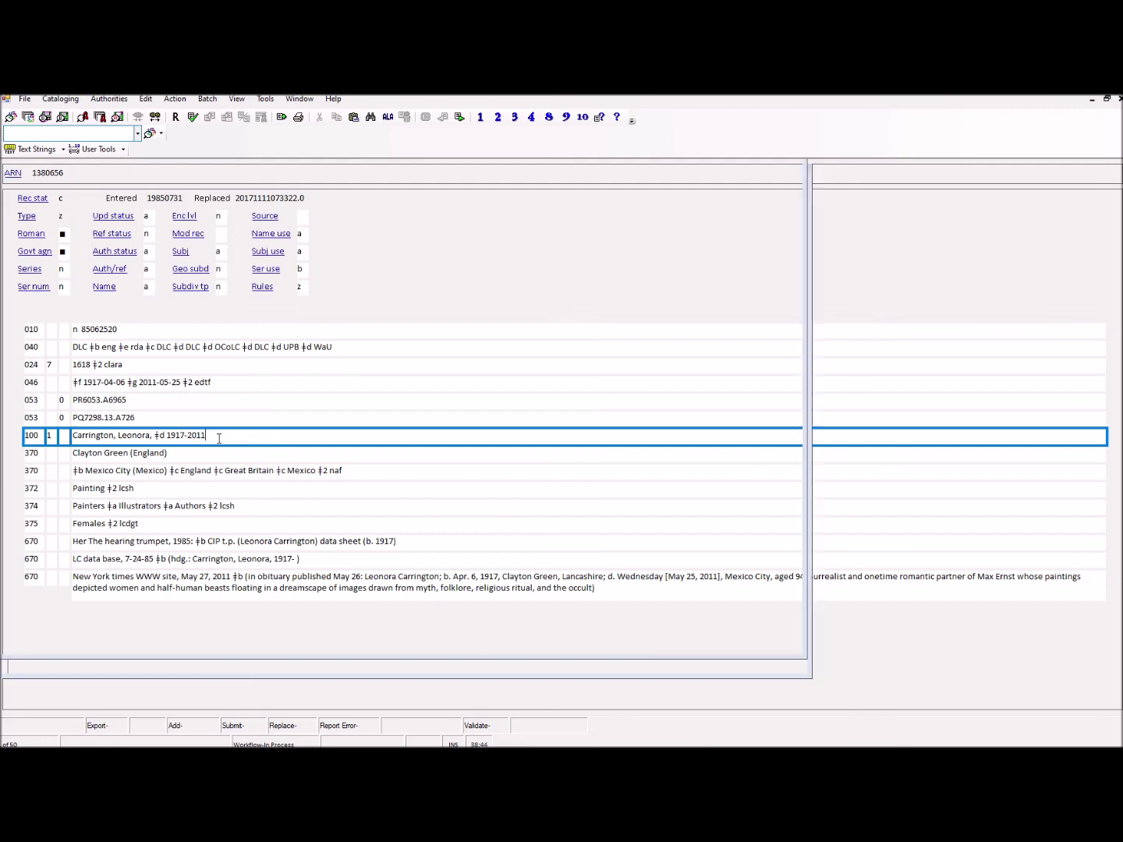
pyautogui.hotkey('ctrl', 'F4')
pyautogui.hotkey('ctrl', 'F4')
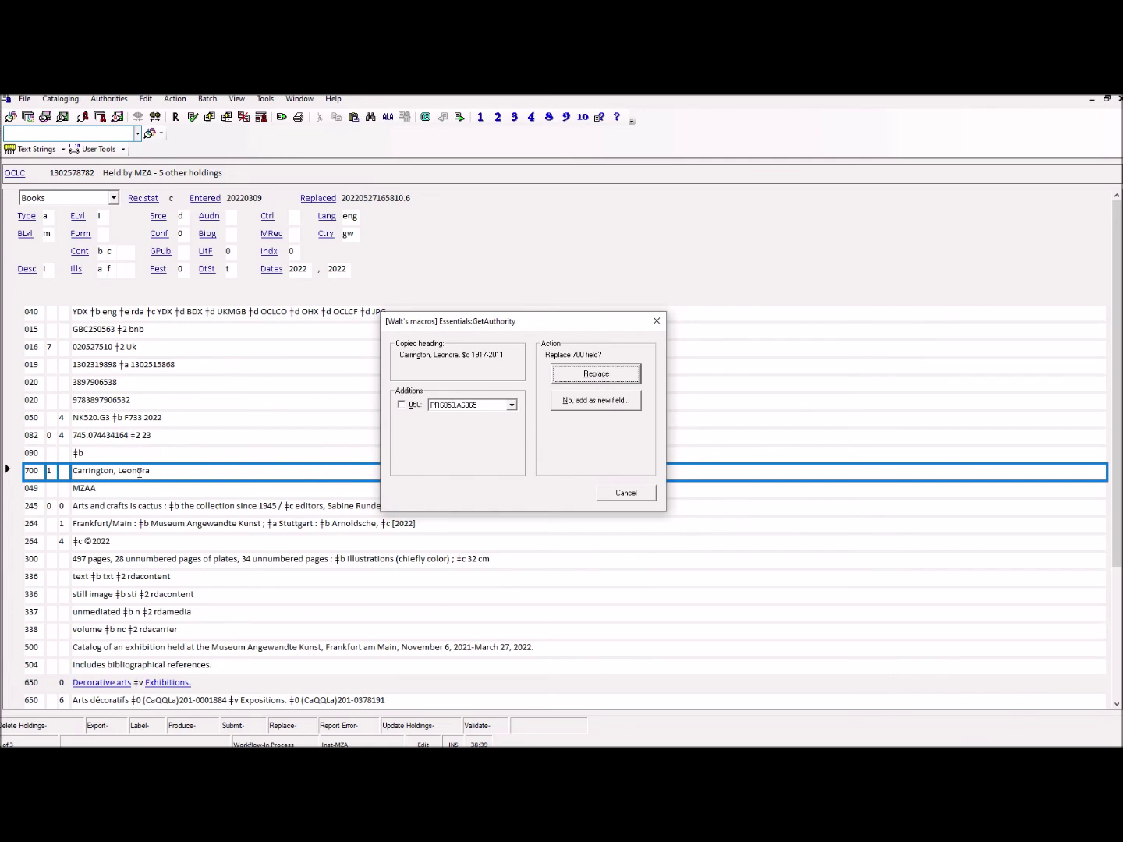
pyautogui.click(596, 375)
# Control the heading in the replaced 700 field and start closing the bibliographic record
pyautogui.moveTo(222, 358); pyautogui.dragTo(95, 358)
pyautogui.click(217, 359)
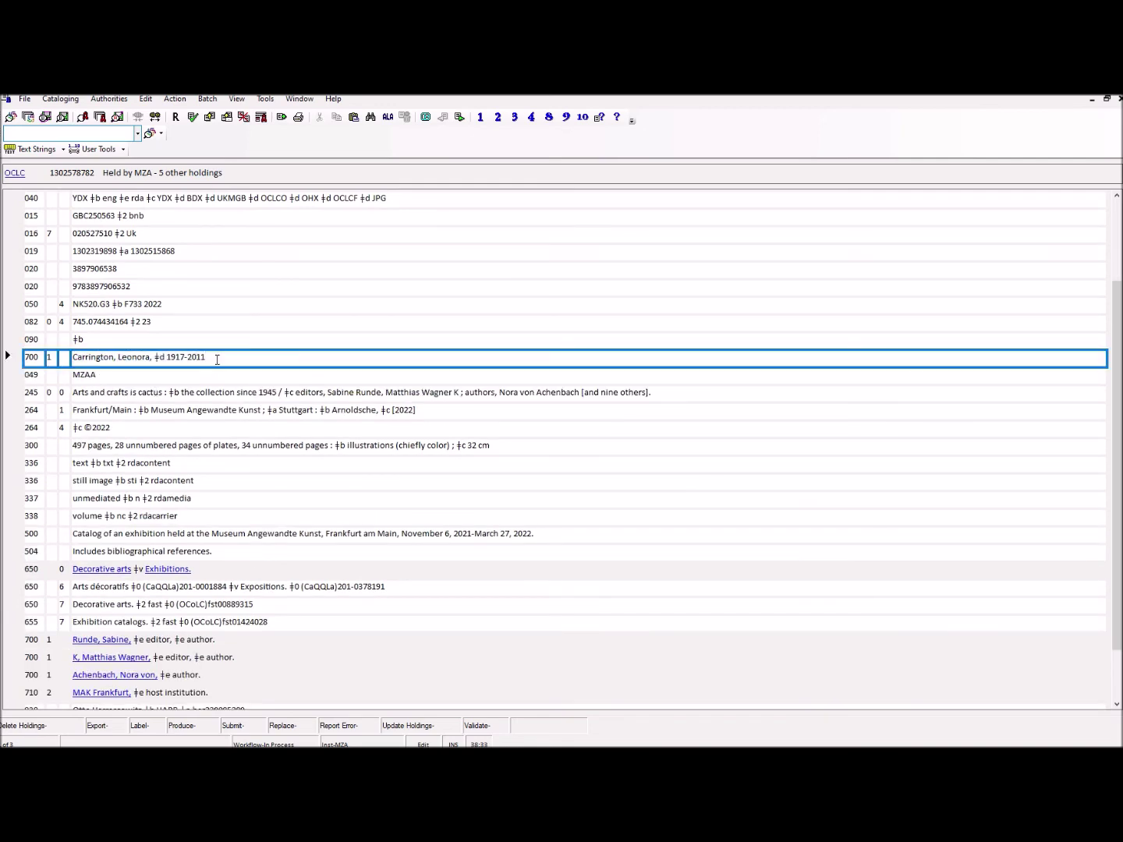
pyautogui.press('F11')
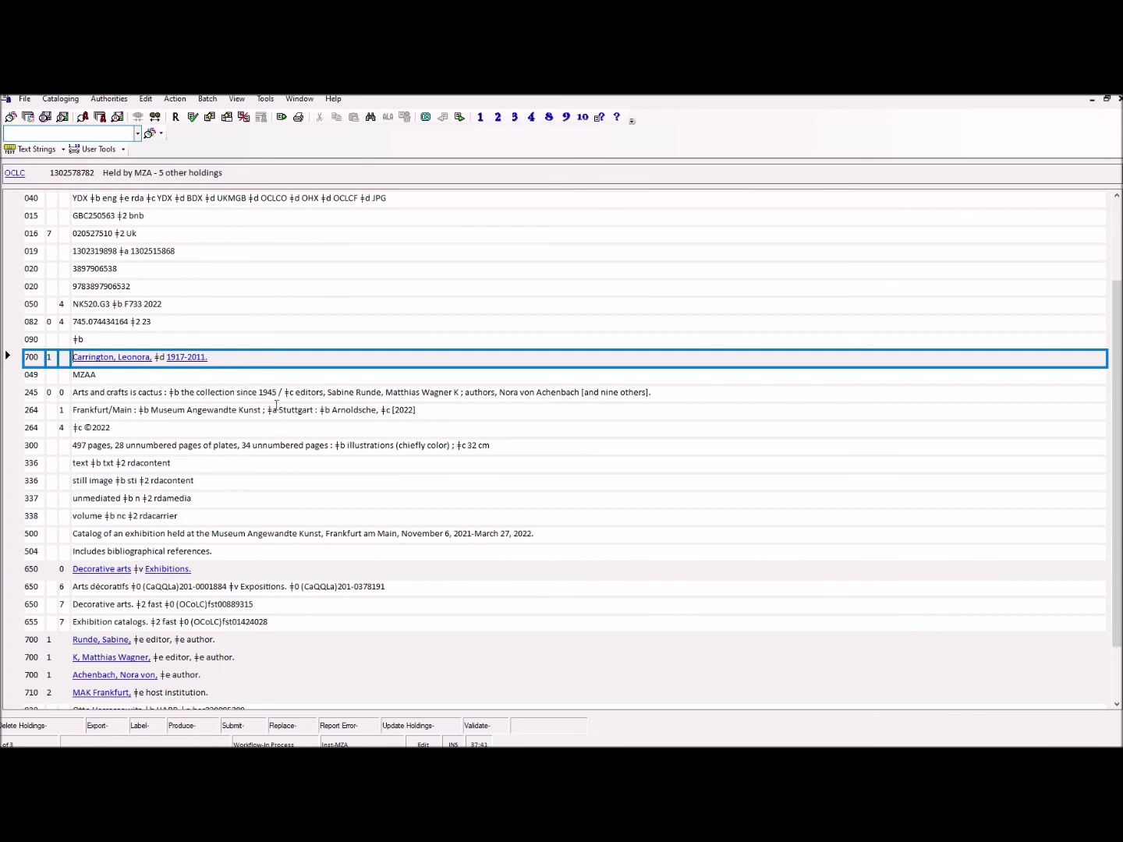
pyautogui.click(585, 117)
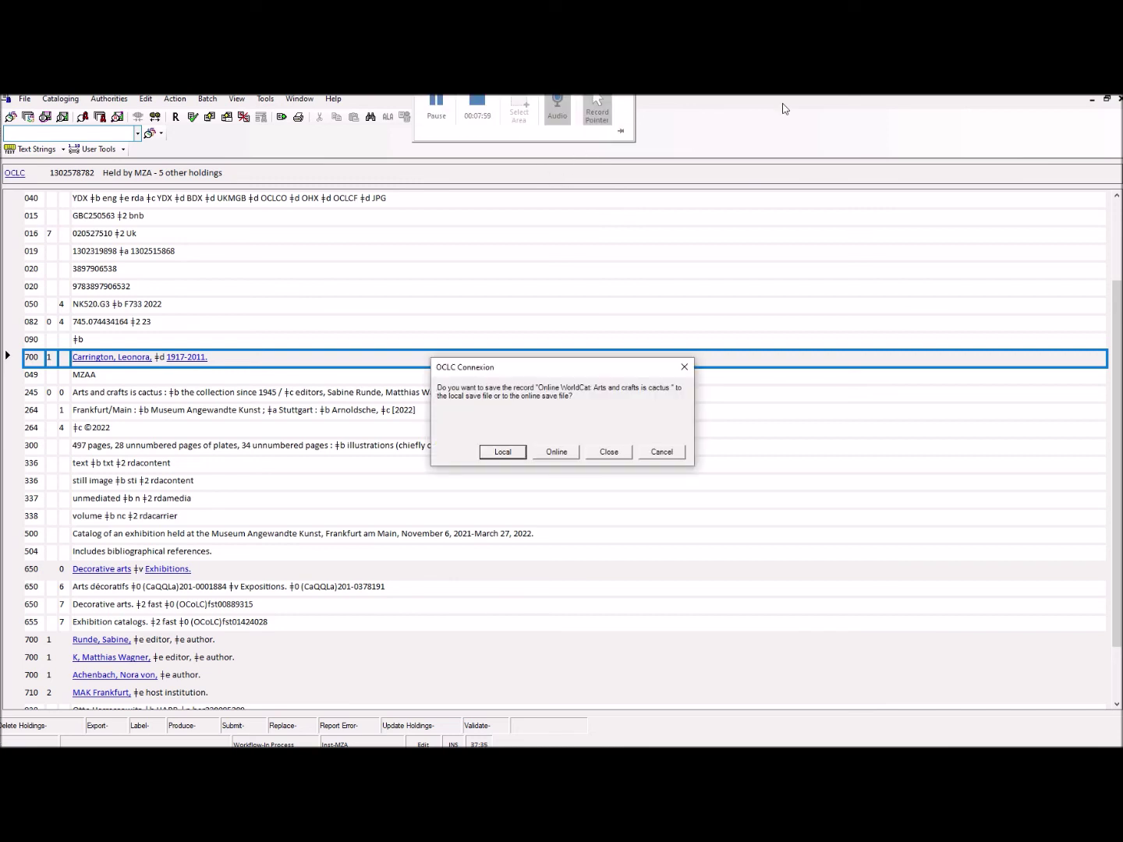